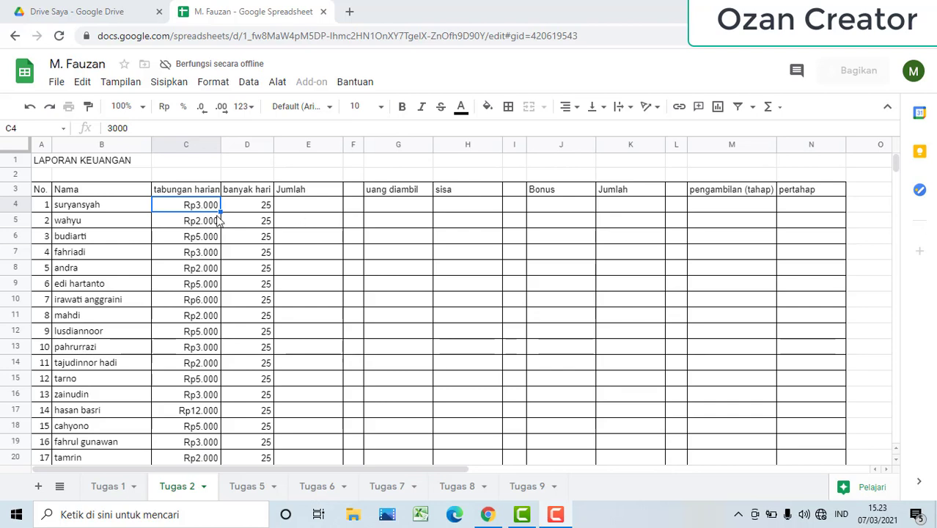
Calculate the first Jumlah column with =C4*D4 in E4 and apply the formula to the rest of the column.
{"action": "mouse_move", "coordinate": [895, 163]}
{"action": "left_mouse_down"}
{"action": "mouse_move", "coordinate": [906, 211]}
{"action": "mouse_move", "coordinate": [903, 154]}
{"action": "left_mouse_up"}
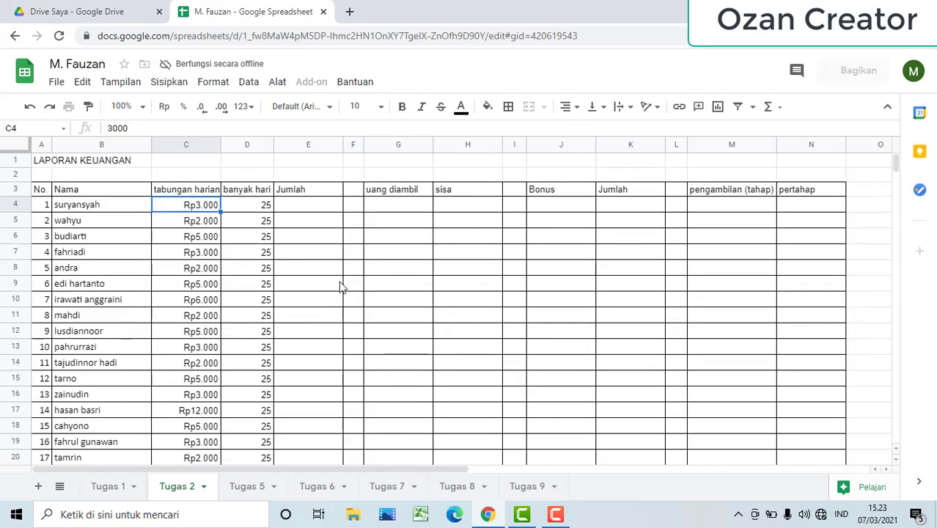
{"action": "left_click", "coordinate": [306, 211]}
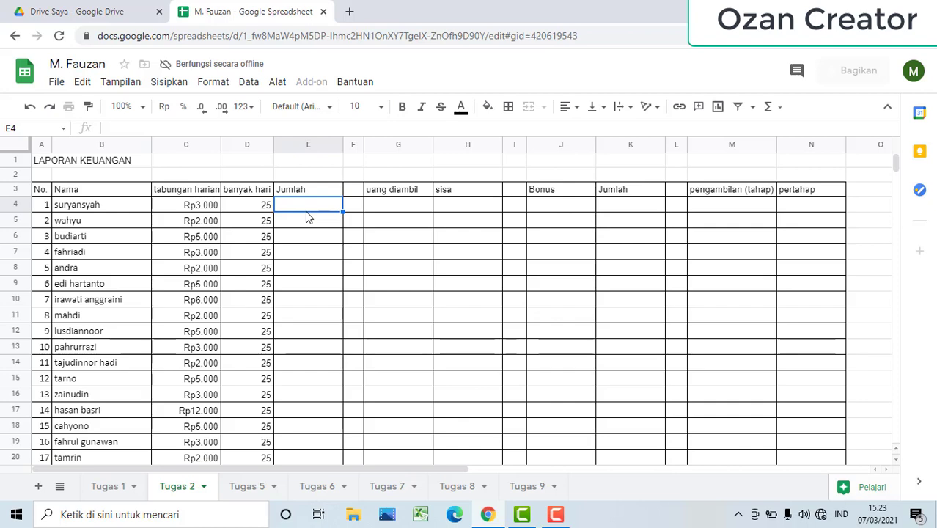
{"action": "type", "text": "="}
{"action": "left_click", "coordinate": [207, 212]}
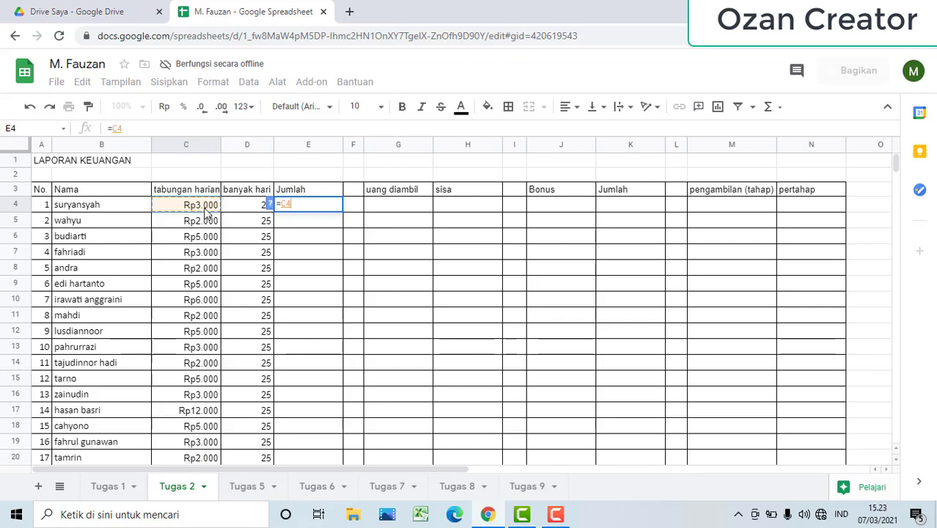
{"action": "type", "text": "*"}
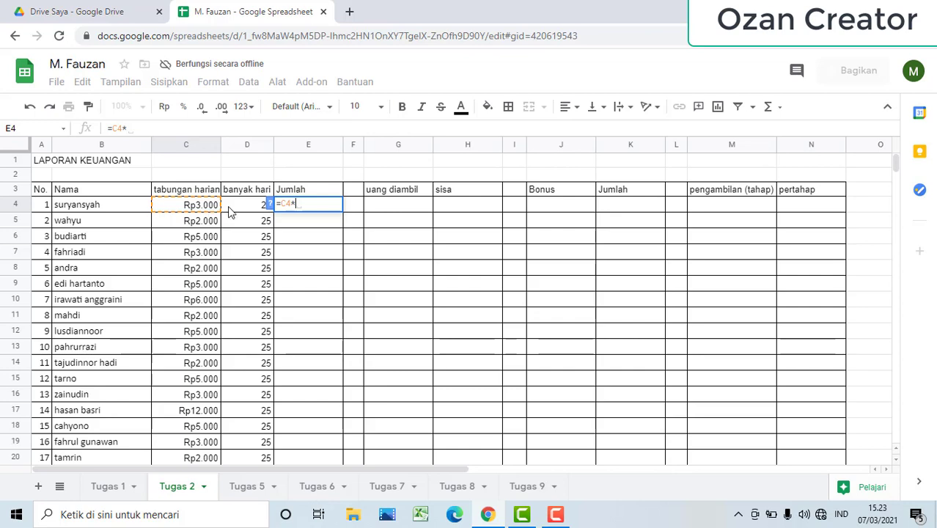
{"action": "left_click", "coordinate": [241, 210]}
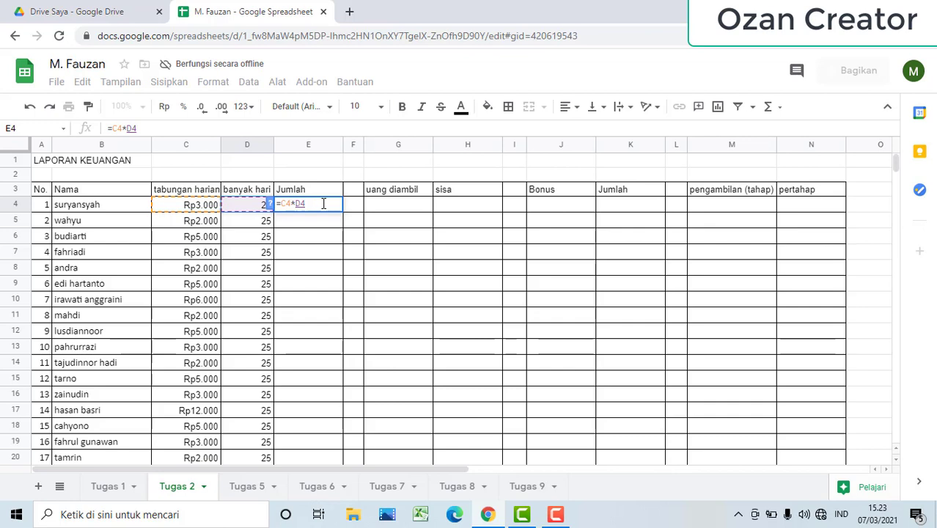
{"action": "key", "text": "Return"}
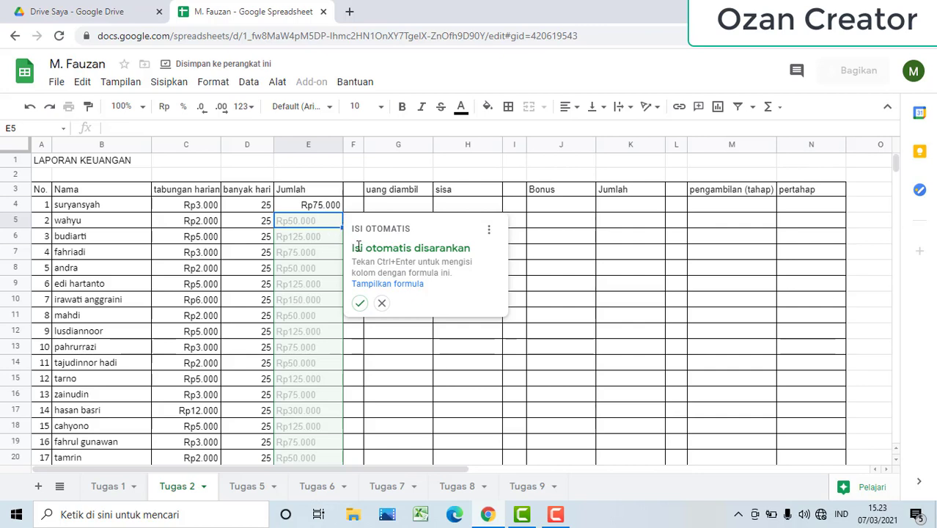
{"action": "left_click", "coordinate": [360, 303]}
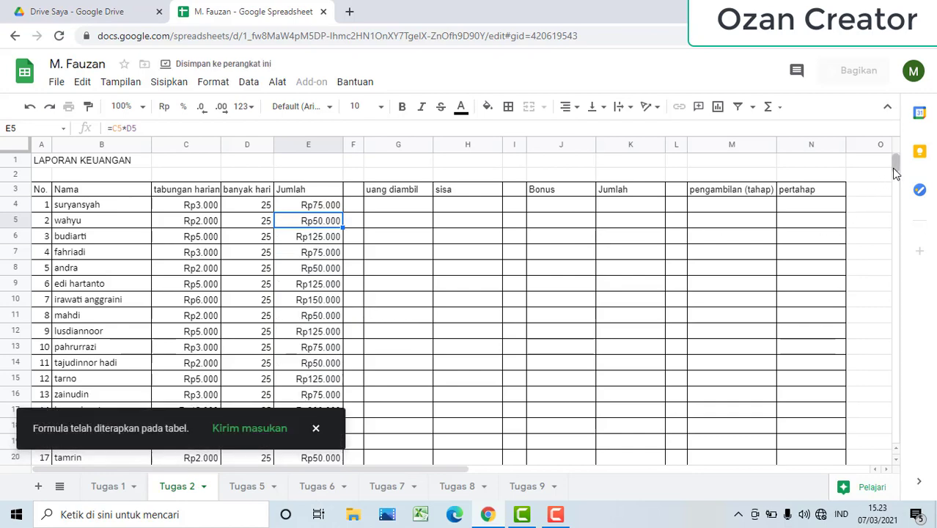
{"action": "mouse_move", "coordinate": [895, 170]}
{"action": "left_mouse_down"}
{"action": "mouse_move", "coordinate": [903, 199]}
{"action": "mouse_move", "coordinate": [902, 166]}
{"action": "left_mouse_up"}
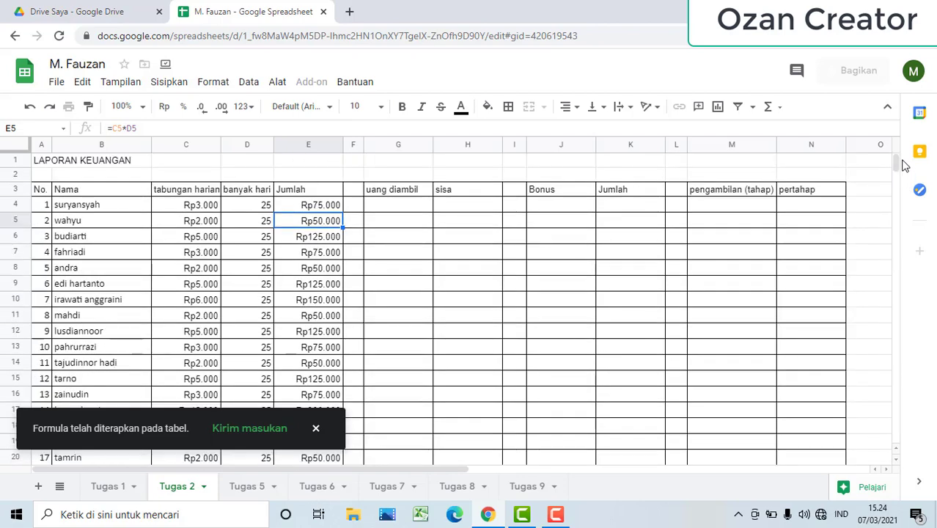
Enter uang diambil amounts of 5000 in G7 and 100000 in G12.
{"action": "left_click", "coordinate": [393, 209]}
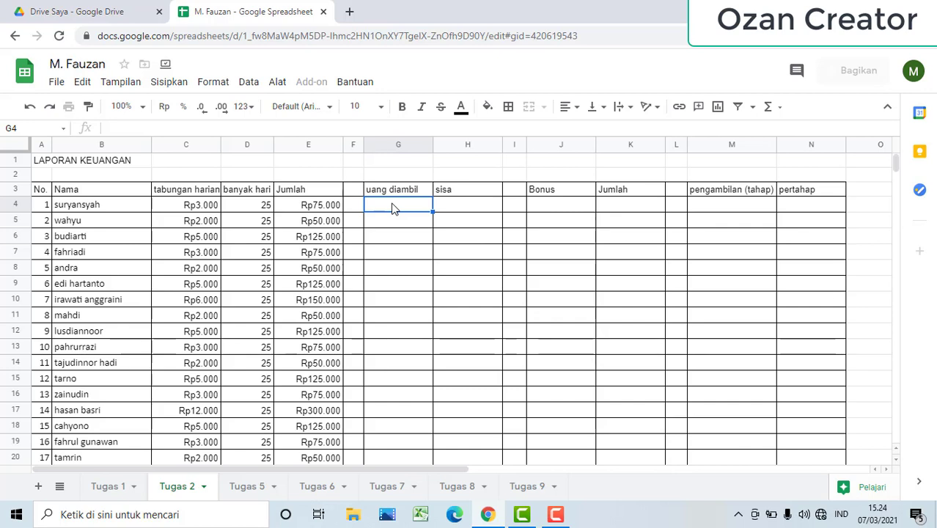
{"action": "left_click", "coordinate": [390, 253]}
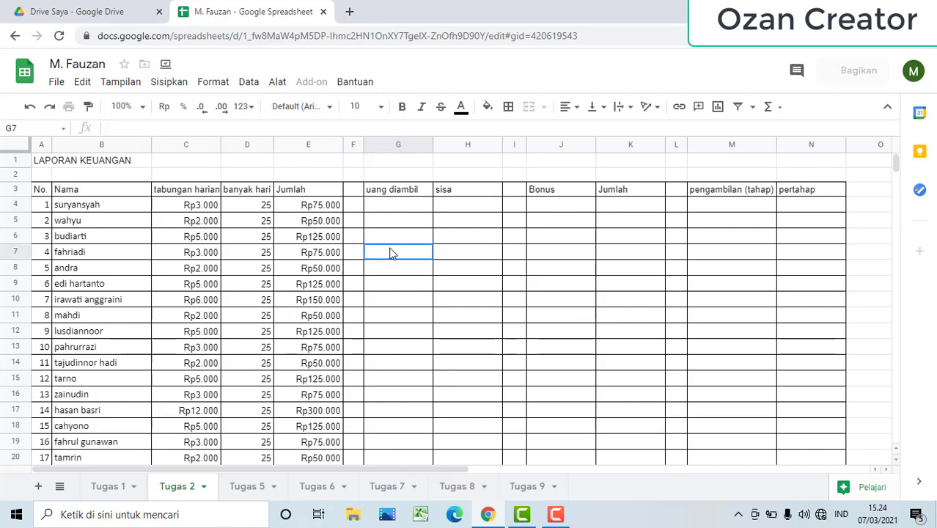
{"action": "type", "text": "5000"}
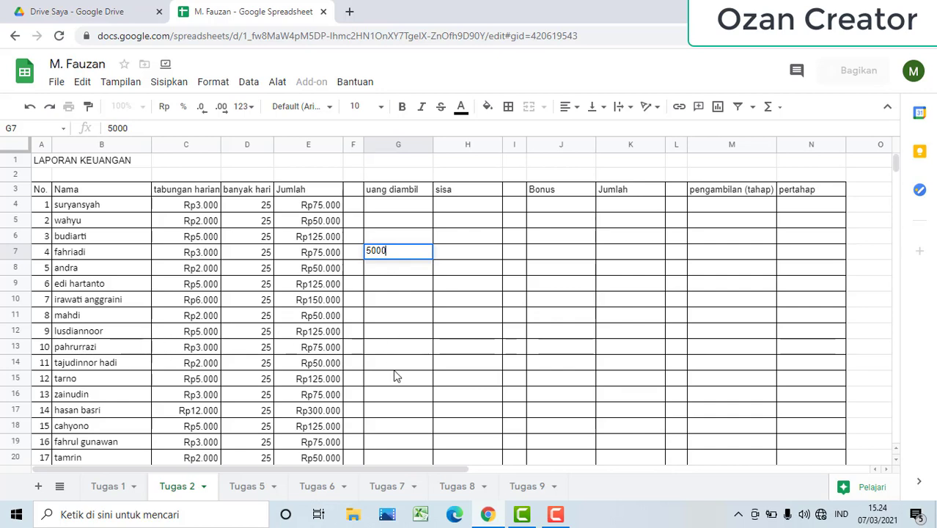
{"action": "left_click", "coordinate": [394, 329]}
{"action": "type", "text": "1"}
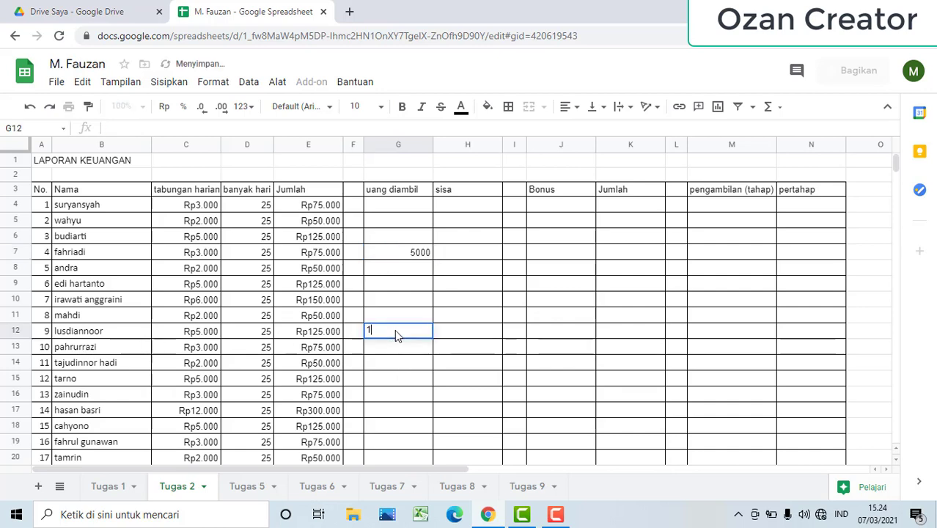
{"action": "type", "text": "00000"}
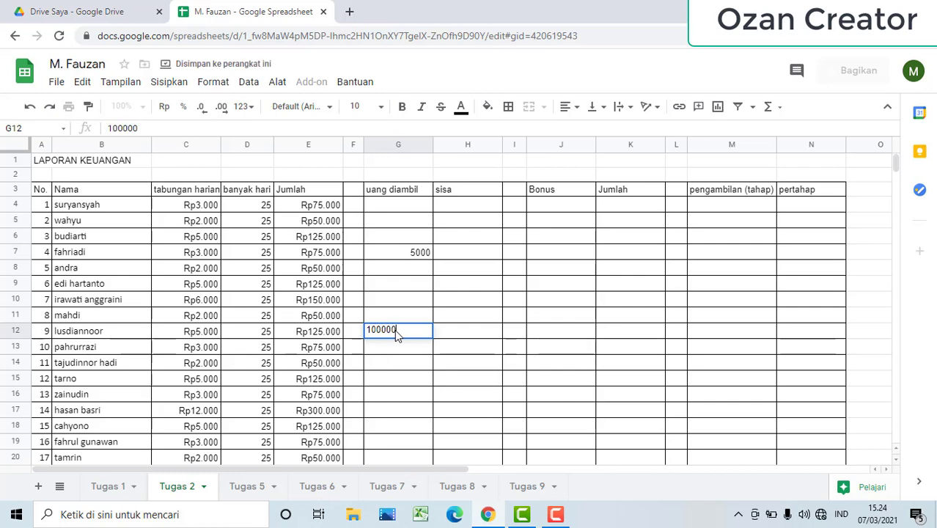
{"action": "left_click", "coordinate": [409, 366]}
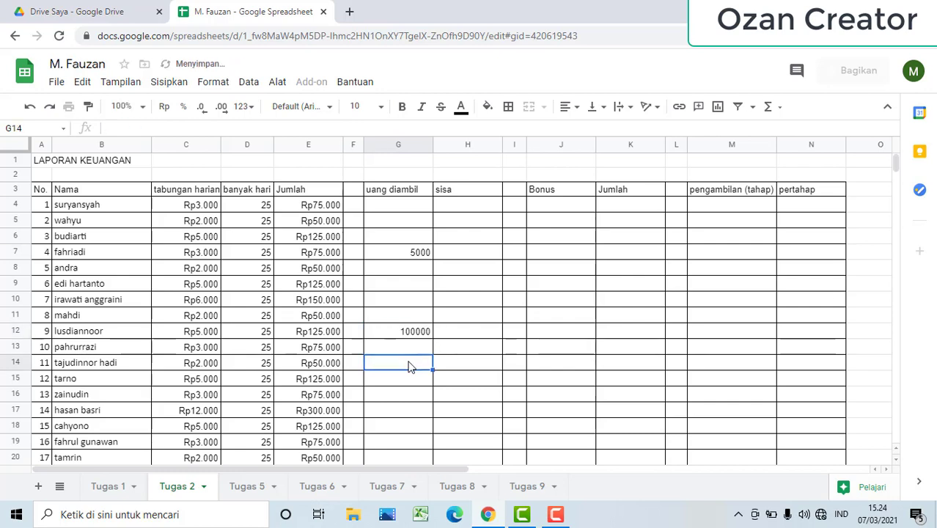
Enter a uang diambil amount of 25.000 in G17.
{"action": "left_click", "coordinate": [403, 413]}
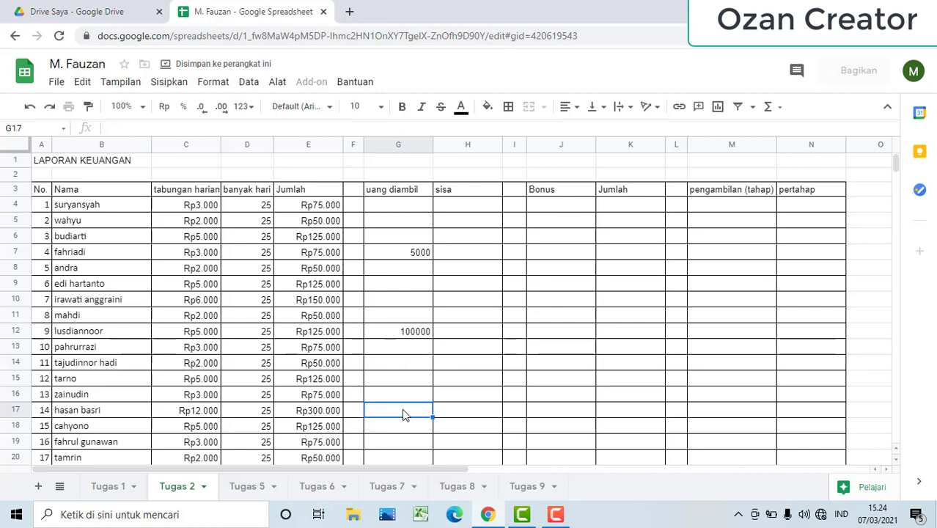
{"action": "type", "text": "2"}
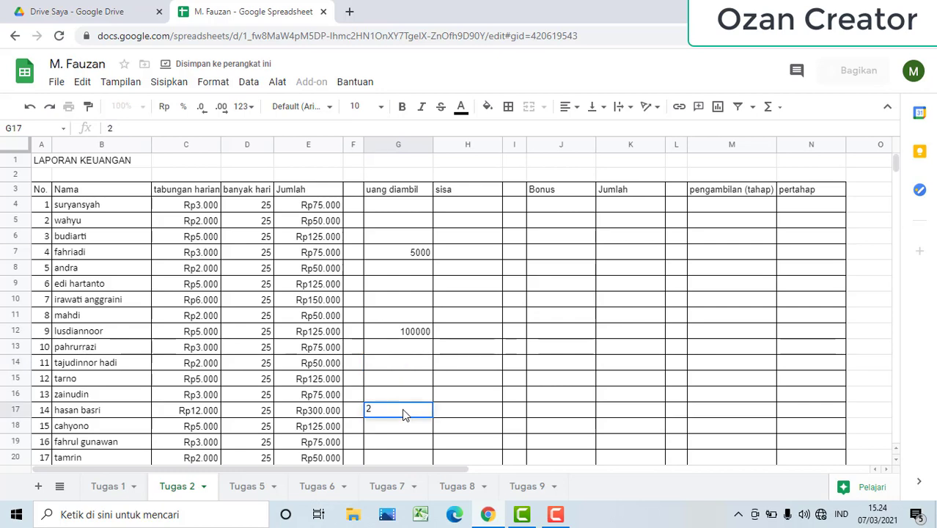
{"action": "type", "text": "5.000"}
{"action": "key", "text": "Return"}
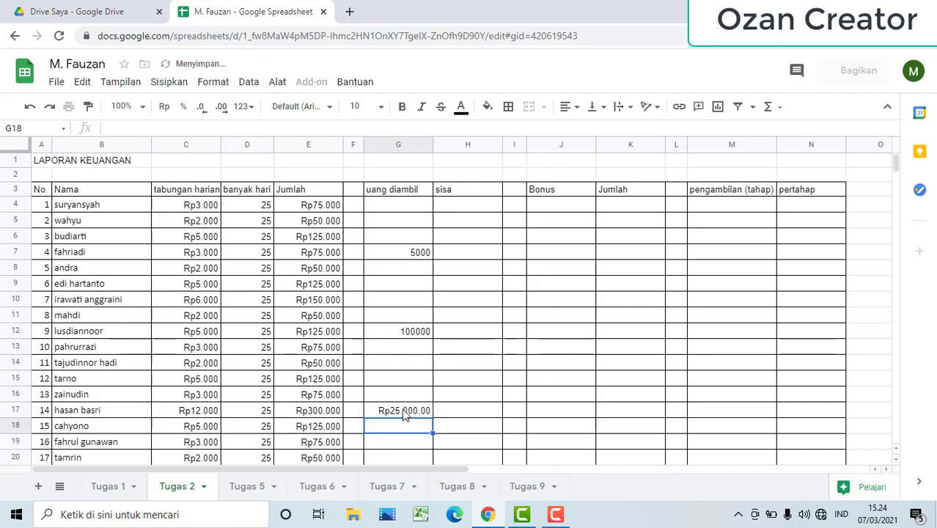
Enter a uang diambil amount of 40000 in G22.
{"action": "key", "text": "Down"}
{"action": "key", "text": "Down"}
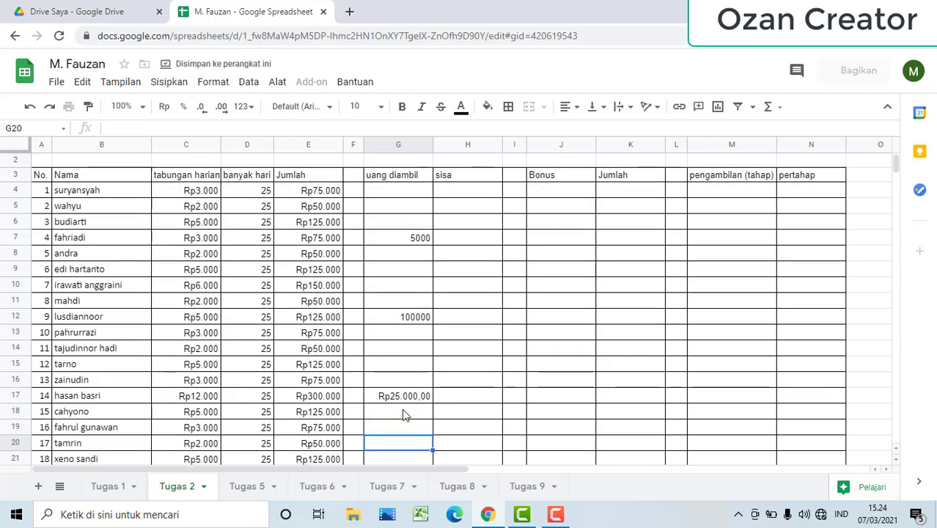
{"action": "key", "text": "Down"}
{"action": "key", "text": "Down"}
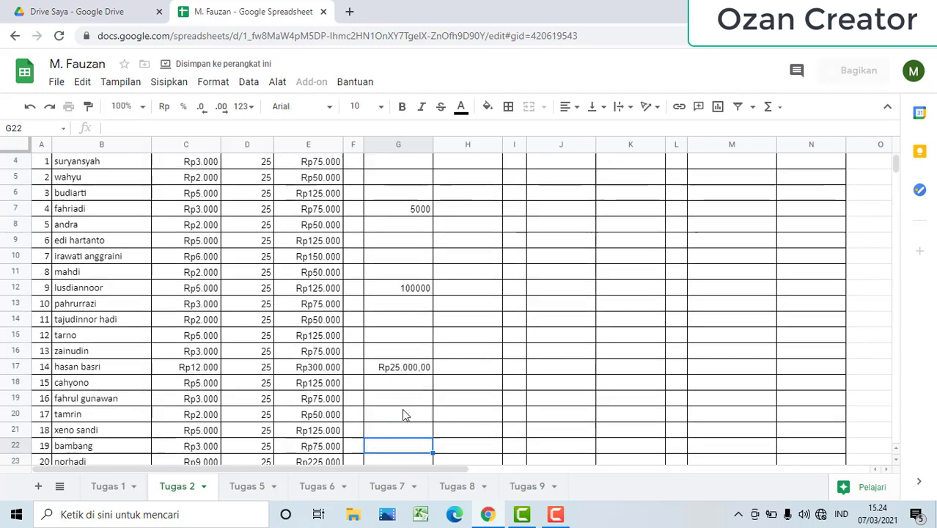
{"action": "key", "text": "Return"}
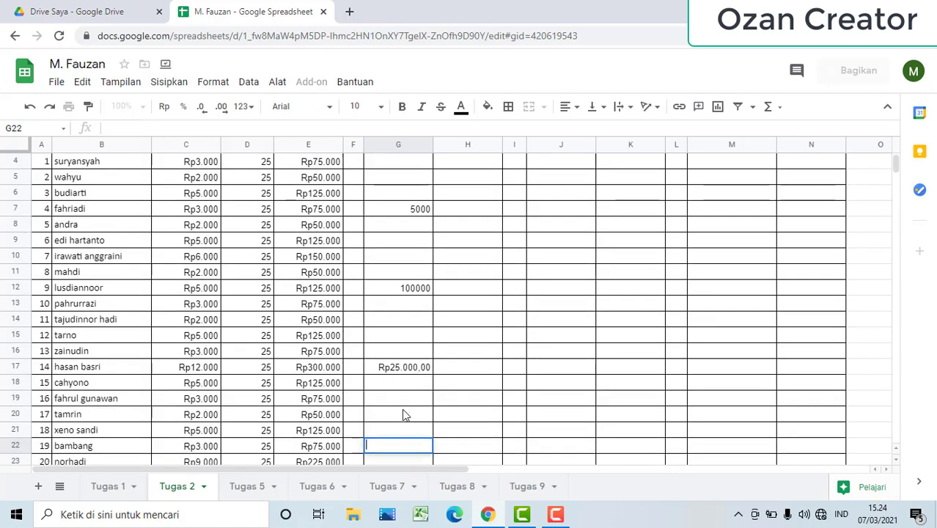
{"action": "type", "text": "4000"}
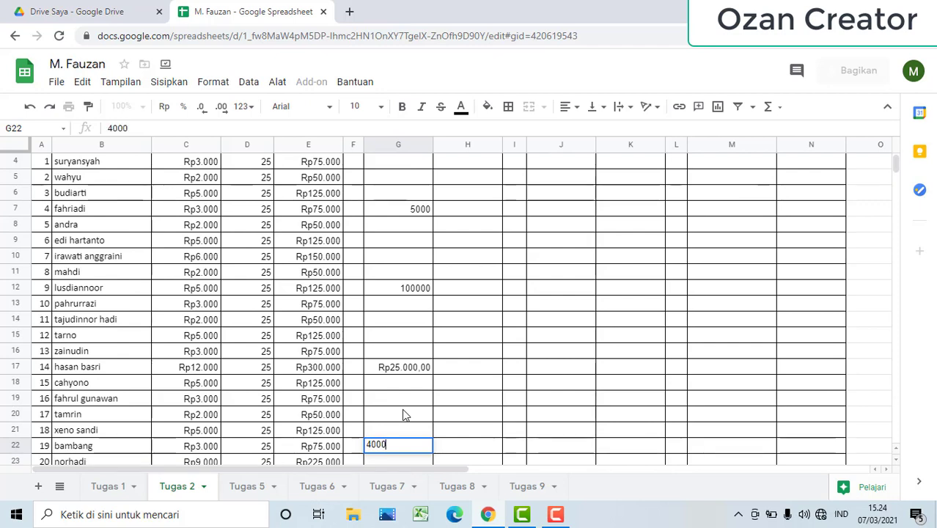
{"action": "type", "text": "0"}
{"action": "key", "text": "Return"}
Enter a uang diambil amount of 20000 in G26.
{"action": "key", "text": "Down"}
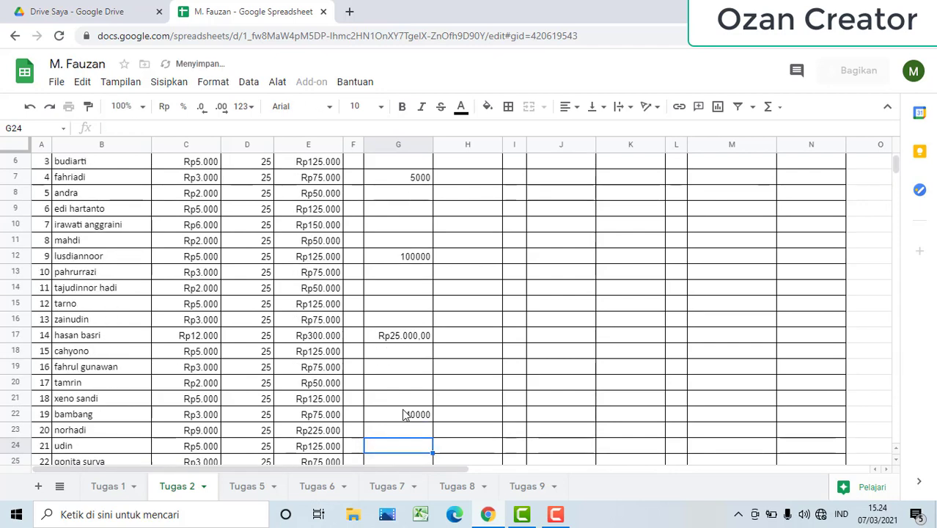
{"action": "key", "text": "Down"}
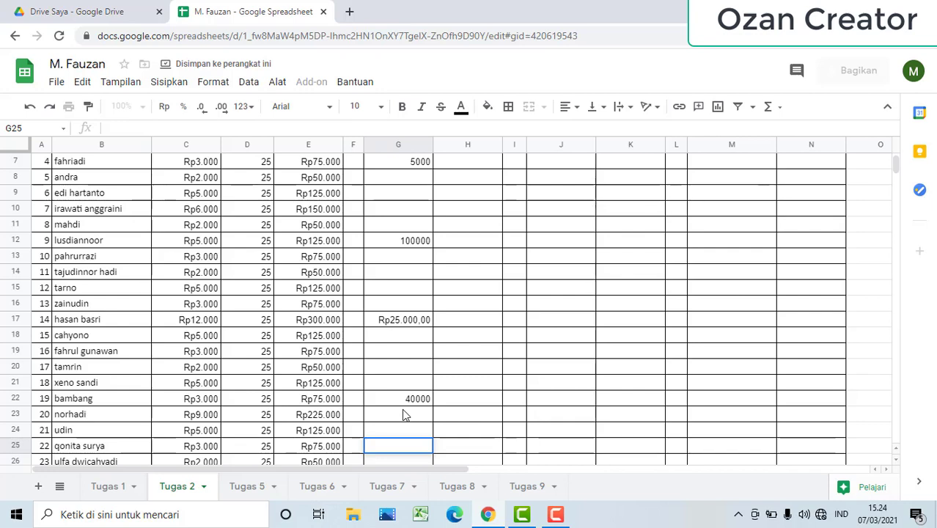
{"action": "key", "text": "Down"}
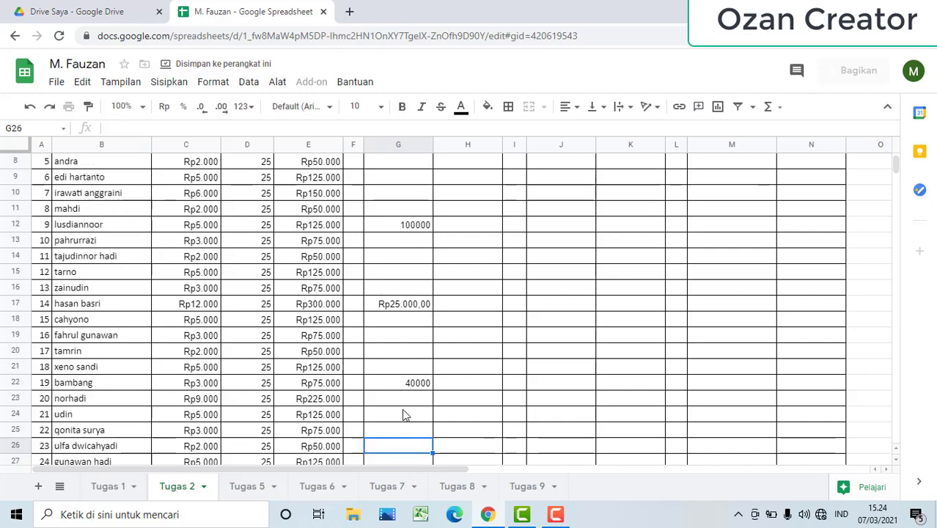
{"action": "type", "text": "20000"}
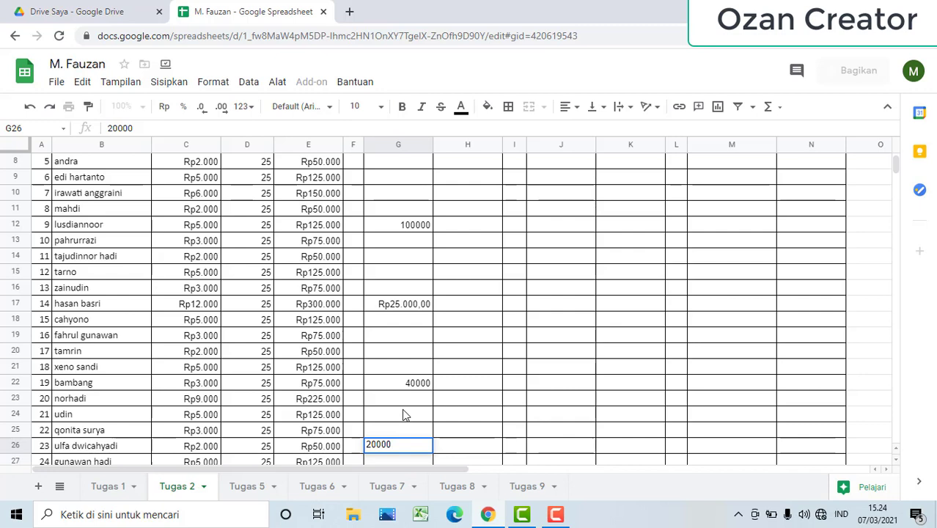
{"action": "left_click", "coordinate": [465, 404]}
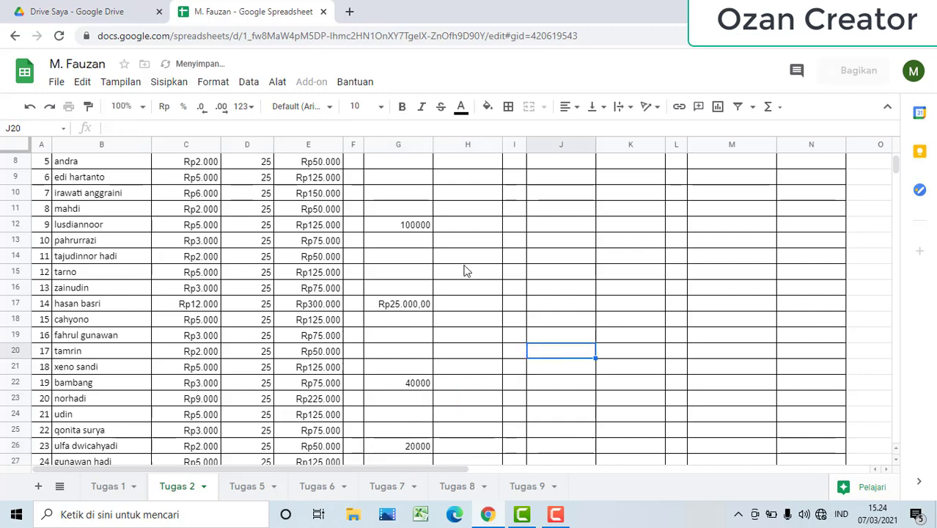
Format the uang diambil cells G4:G103 as rupiah currency.
{"action": "left_click", "coordinate": [465, 241]}
{"action": "key", "text": "Up"}
{"action": "key", "text": "Up"}
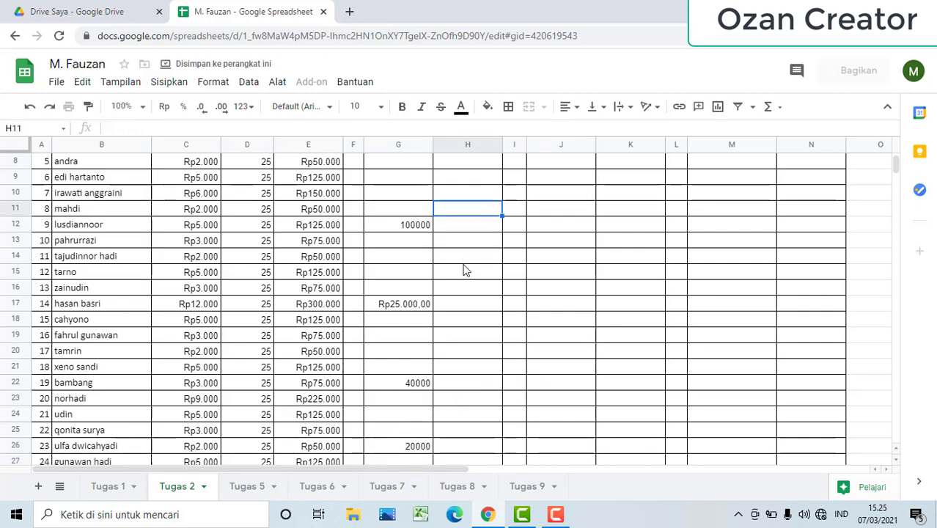
{"action": "key", "text": "Up"}
{"action": "key", "text": "Up"}
{"action": "key", "text": "Up"}
{"action": "key", "text": "Up"}
{"action": "key", "text": "Up"}
{"action": "key", "text": "Up"}
{"action": "key", "text": "Up"}
{"action": "key", "text": "Up"}
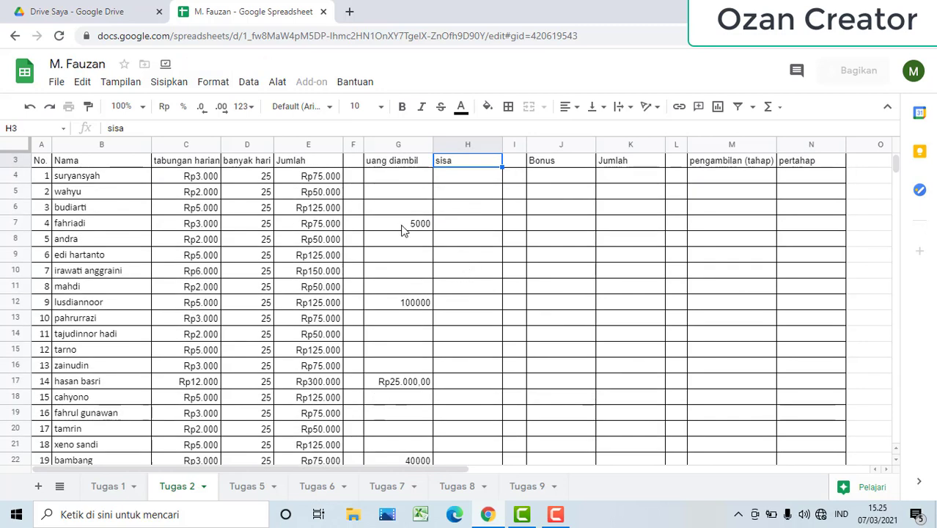
{"action": "left_click", "coordinate": [398, 181]}
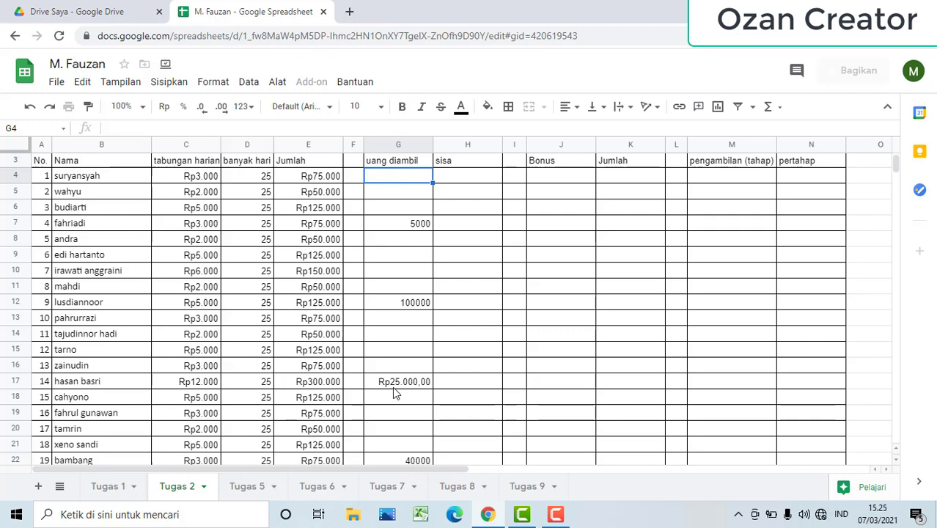
{"action": "key", "text": "ctrl+shift+Down"}
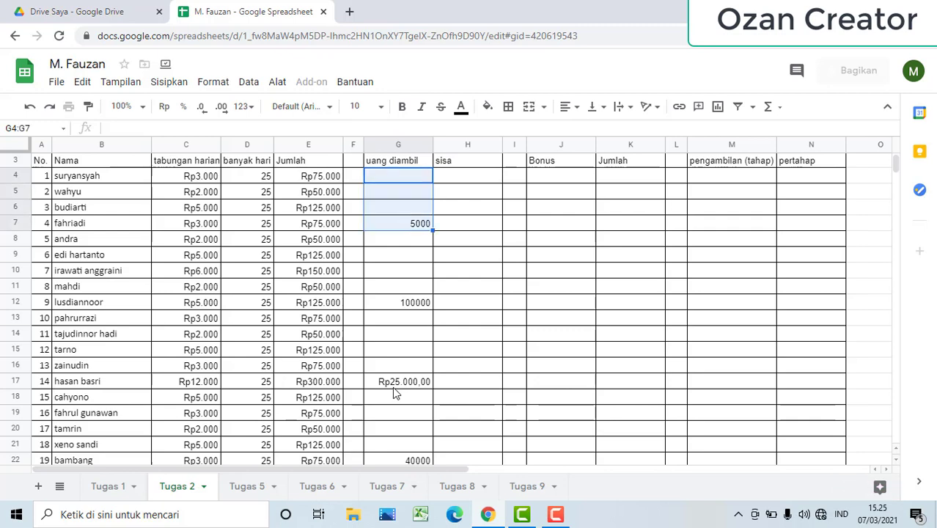
{"action": "key", "text": "ctrl+shift+Down"}
{"action": "key", "text": "ctrl+shift+Down"}
{"action": "key", "text": "ctrl+shift+Down"}
{"action": "key", "text": "ctrl+shift+Down"}
{"action": "key", "text": "ctrl+shift+Down"}
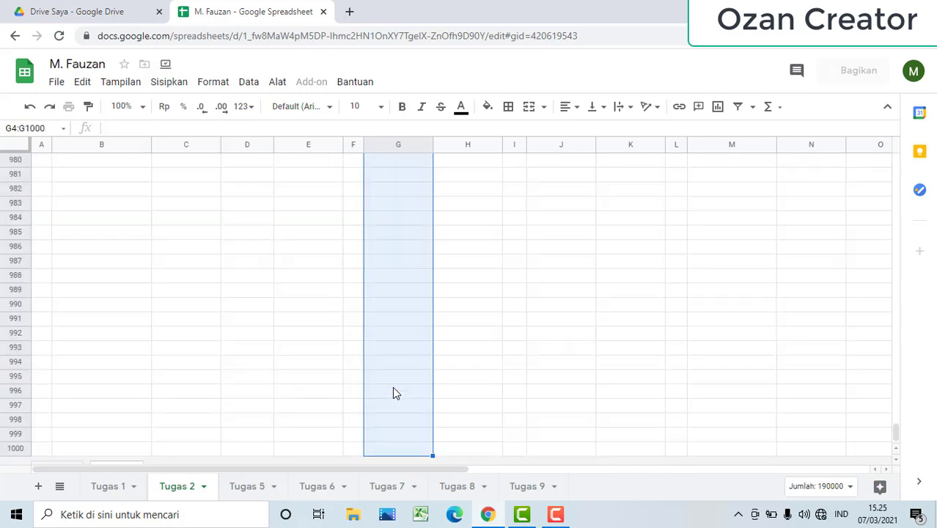
{"action": "key", "text": "ctrl+shift+Up"}
{"action": "key", "text": "ctrl+shift+Down"}
{"action": "key", "text": "ctrl+shift+Up"}
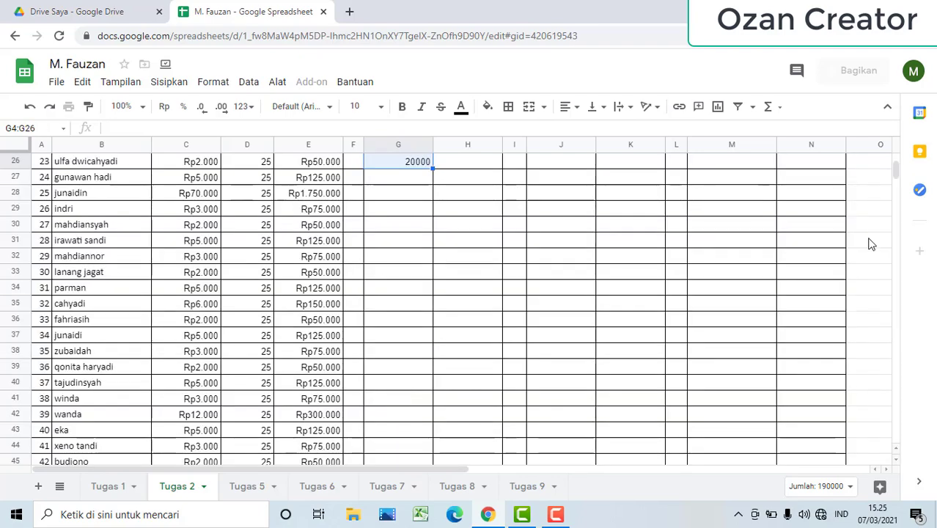
{"action": "key", "text": "shift+Down"}
{"action": "key", "text": "shift+Down"}
{"action": "key", "text": "shift+Down"}
{"action": "key", "text": "shift+Down"}
{"action": "key", "text": "shift+Down"}
{"action": "key", "text": "shift+Down"}
{"action": "key", "text": "shift+Down"}
{"action": "key", "text": "shift+Down"}
{"action": "key", "text": "shift+Down"}
{"action": "key", "text": "shift+Down"}
{"action": "key", "text": "shift+Down"}
{"action": "key", "text": "shift+Down"}
{"action": "key", "text": "shift+Down"}
{"action": "key", "text": "shift+Down"}
{"action": "key", "text": "shift+Down"}
{"action": "key", "text": "shift+Down"}
{"action": "key", "text": "shift+Down"}
{"action": "key", "text": "shift+Down"}
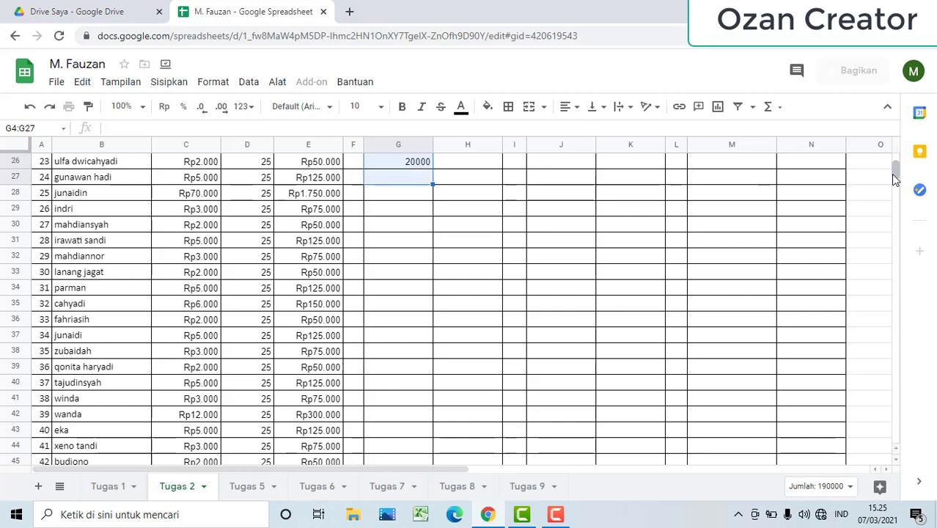
{"action": "key", "text": "shift+Down"}
{"action": "key", "text": "shift+Down"}
{"action": "key", "text": "shift+Down"}
{"action": "key", "text": "shift+Down"}
{"action": "key", "text": "shift+Down"}
{"action": "key", "text": "shift+Down"}
{"action": "key", "text": "shift+Down"}
{"action": "key", "text": "shift+Down"}
{"action": "key", "text": "shift+Down"}
{"action": "key", "text": "shift+Down"}
{"action": "key", "text": "shift+Down"}
{"action": "key", "text": "shift+Down"}
{"action": "key", "text": "shift+Down"}
{"action": "key", "text": "shift+Down"}
{"action": "key", "text": "shift+Down"}
{"action": "key", "text": "shift+Down"}
{"action": "key", "text": "shift+Down"}
{"action": "key", "text": "shift+Down"}
{"action": "key", "text": "shift+Down"}
{"action": "key", "text": "shift+Down"}
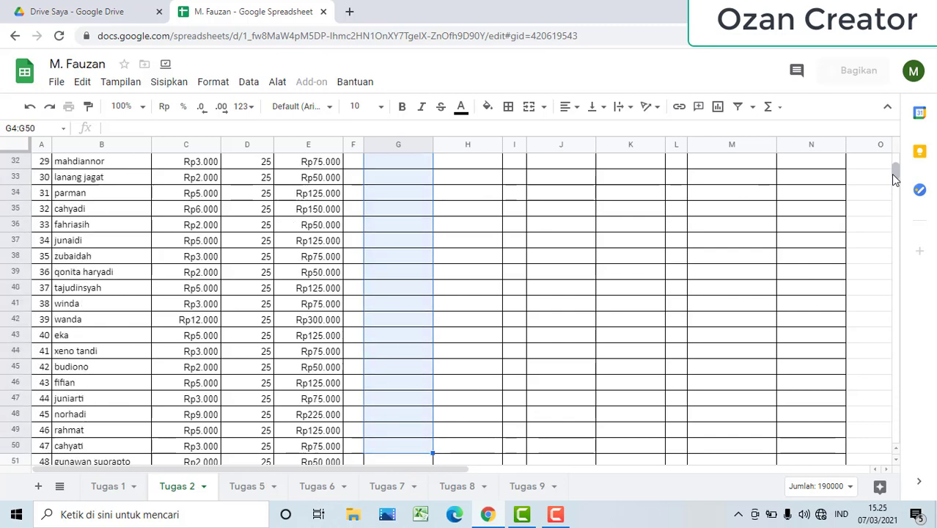
{"action": "key", "text": "shift+Down"}
{"action": "key", "text": "shift+Down"}
{"action": "key", "text": "shift+Down"}
{"action": "key", "text": "shift+Down"}
{"action": "key", "text": "shift+Down"}
{"action": "key", "text": "shift+Down"}
{"action": "key", "text": "shift+Down"}
{"action": "key", "text": "shift+Down"}
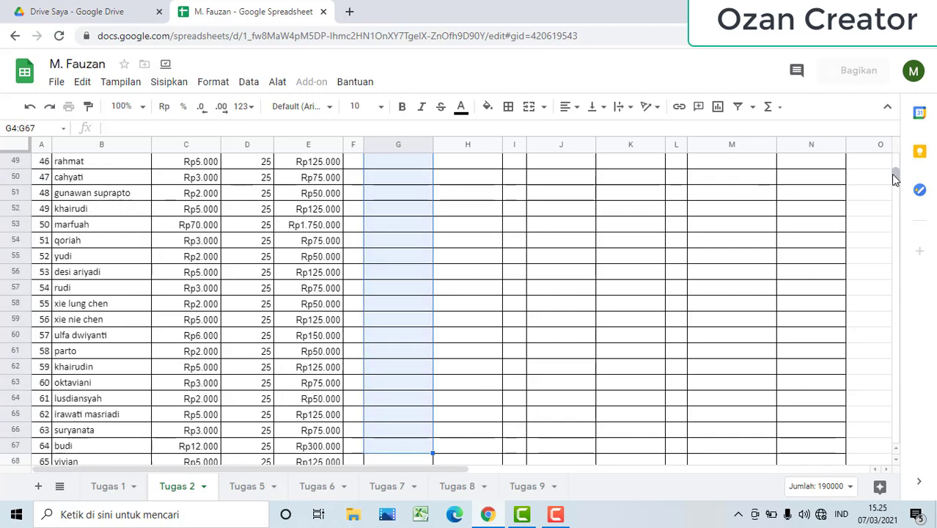
{"action": "key", "text": "shift+Down"}
{"action": "key", "text": "shift+Down"}
{"action": "key", "text": "shift+Down"}
{"action": "key", "text": "shift+Down"}
{"action": "key", "text": "shift+Down"}
{"action": "key", "text": "shift+Down"}
{"action": "key", "text": "shift+Down"}
{"action": "key", "text": "shift+Down"}
{"action": "key", "text": "shift+Down"}
{"action": "key", "text": "shift+Down"}
{"action": "key", "text": "shift+Down"}
{"action": "key", "text": "shift+Down"}
{"action": "key", "text": "shift+Down"}
{"action": "key", "text": "shift+Down"}
{"action": "key", "text": "shift+Down"}
{"action": "key", "text": "shift+Down"}
{"action": "key", "text": "shift+Down"}
{"action": "key", "text": "shift+Down"}
{"action": "key", "text": "shift+Down"}
{"action": "key", "text": "shift+Down"}
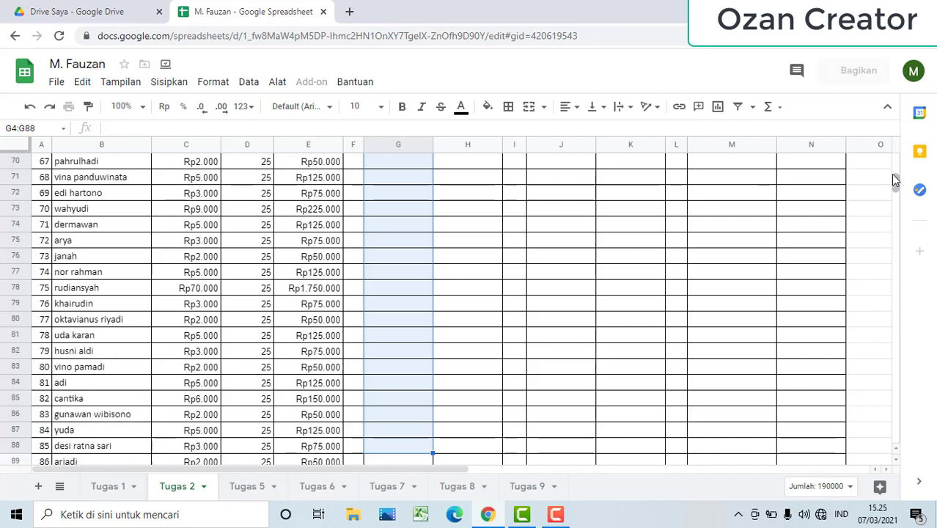
{"action": "key", "text": "shift+Up"}
{"action": "key", "text": "shift+Up"}
{"action": "key", "text": "shift+Up"}
{"action": "key", "text": "shift+Up"}
{"action": "key", "text": "shift+Up"}
{"action": "key", "text": "shift+Up"}
{"action": "key", "text": "shift+Up"}
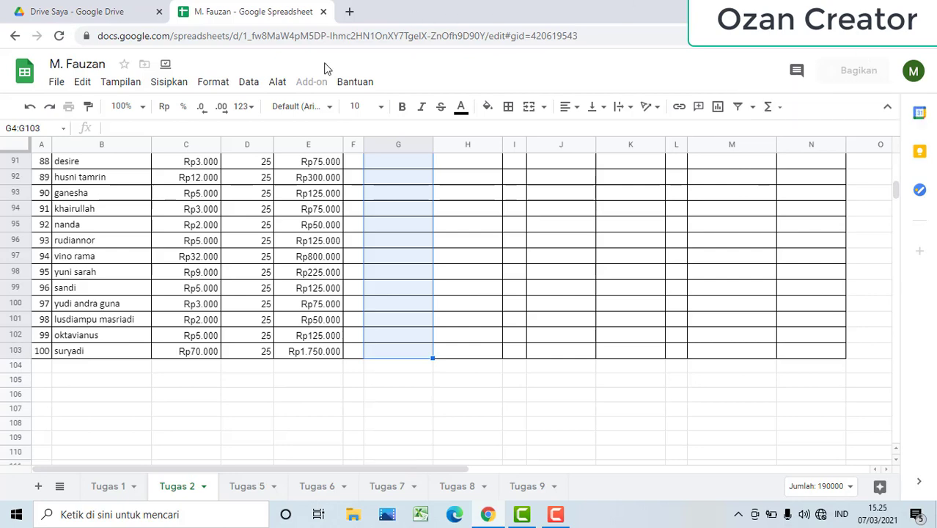
{"action": "left_click", "coordinate": [167, 107]}
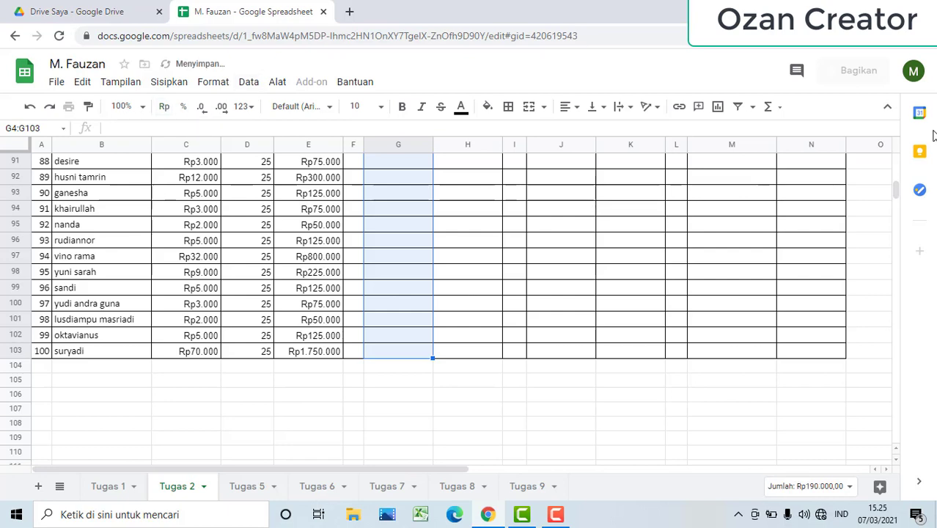
Enter the formula =E4-G4 in the first sisa cell, H4.
{"action": "left_click_drag", "start_coordinate": [895, 189], "coordinate": [896, 162]}
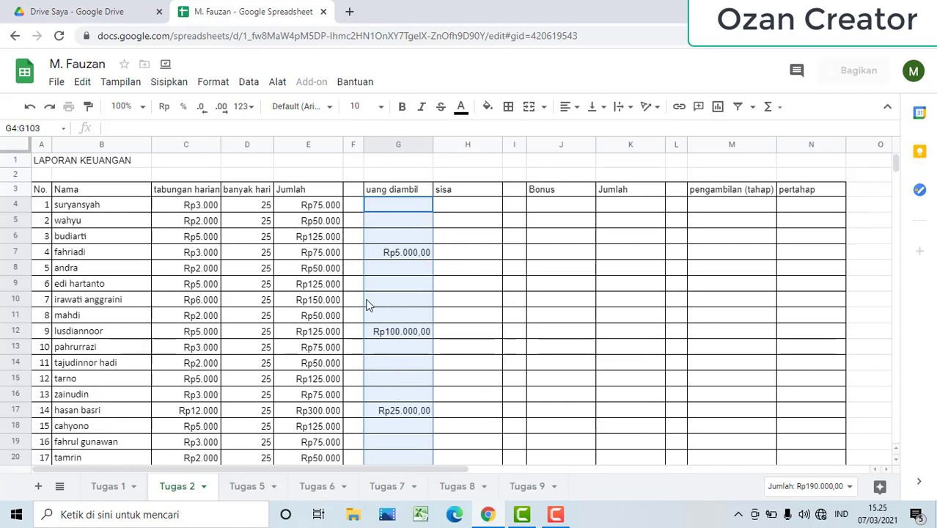
{"action": "left_click", "coordinate": [462, 211]}
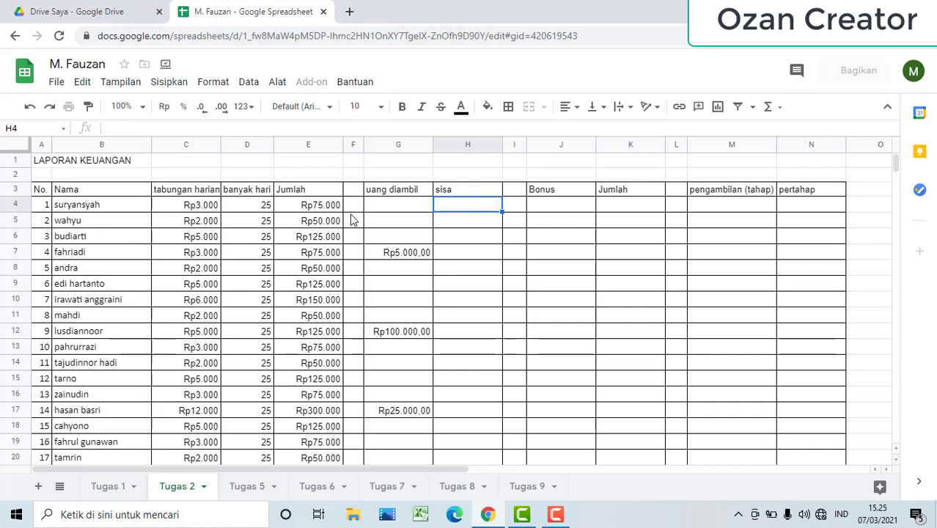
{"action": "type", "text": "="}
{"action": "left_click", "coordinate": [300, 209]}
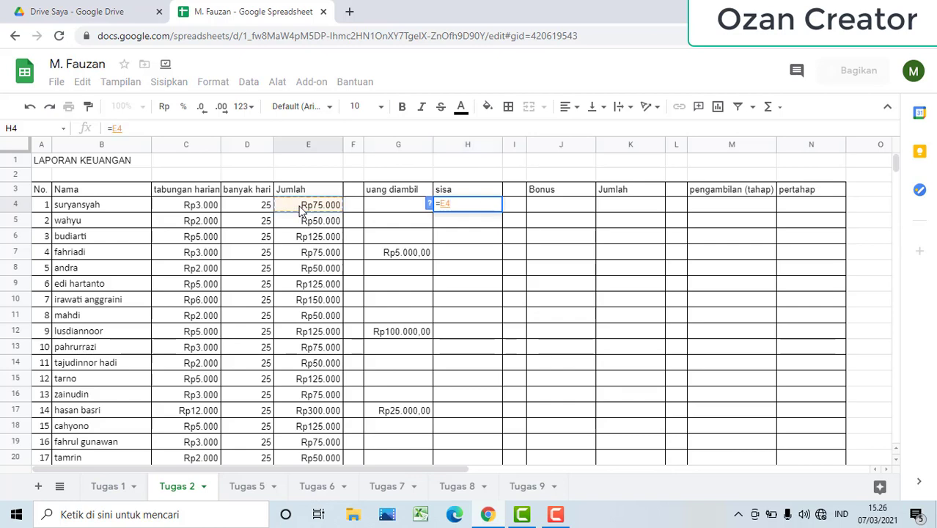
{"action": "type", "text": "-"}
{"action": "left_click", "coordinate": [387, 209]}
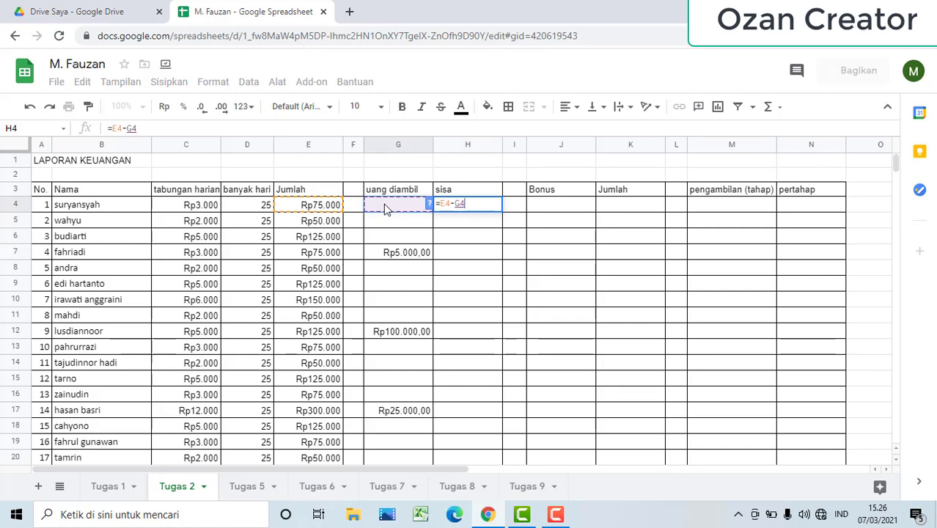
{"action": "key", "text": "Return"}
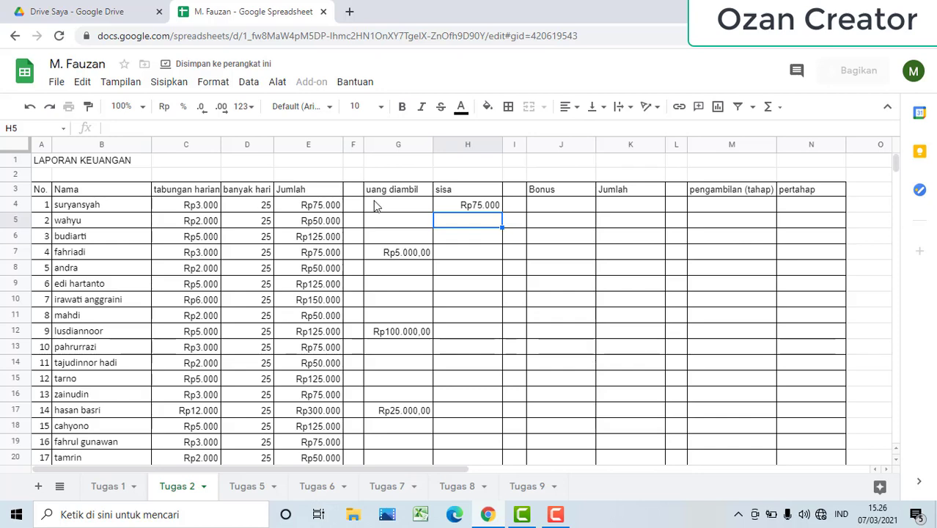
Fill the sisa formula from H4 down through H103 and check the results against the withdrawn amounts.
{"action": "left_click", "coordinate": [466, 209]}
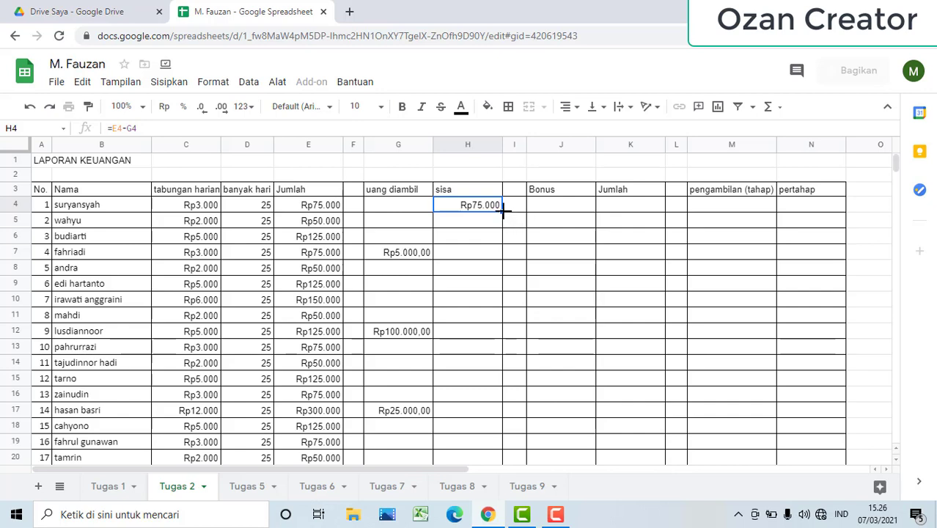
{"action": "left_click_drag", "start_coordinate": [503, 211], "coordinate": [493, 261]}
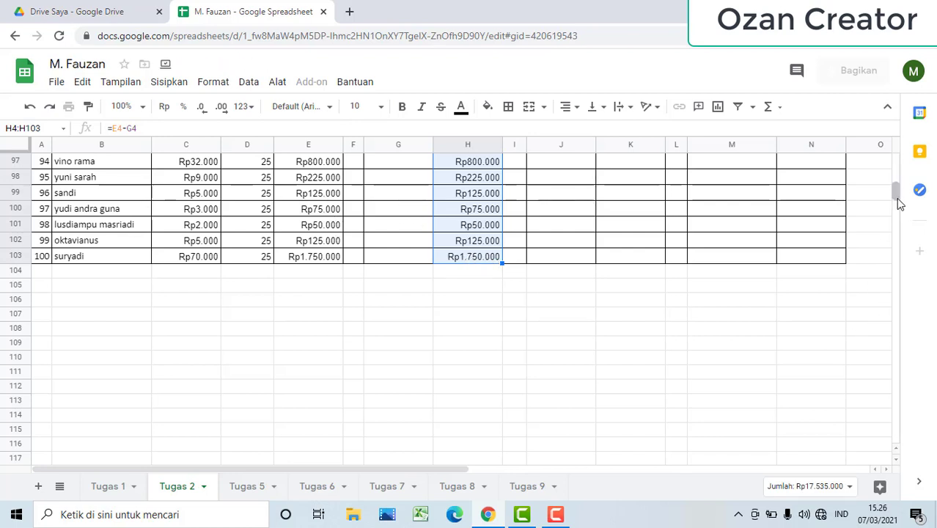
{"action": "left_click_drag", "start_coordinate": [896, 194], "coordinate": [899, 179]}
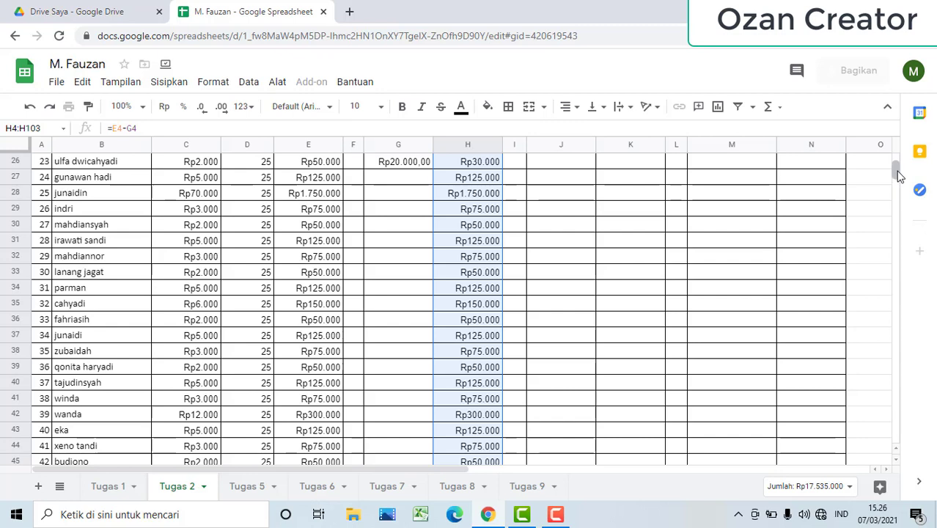
{"action": "scroll", "coordinate": [899, 174], "scroll_direction": "up", "scroll_amount": 3}
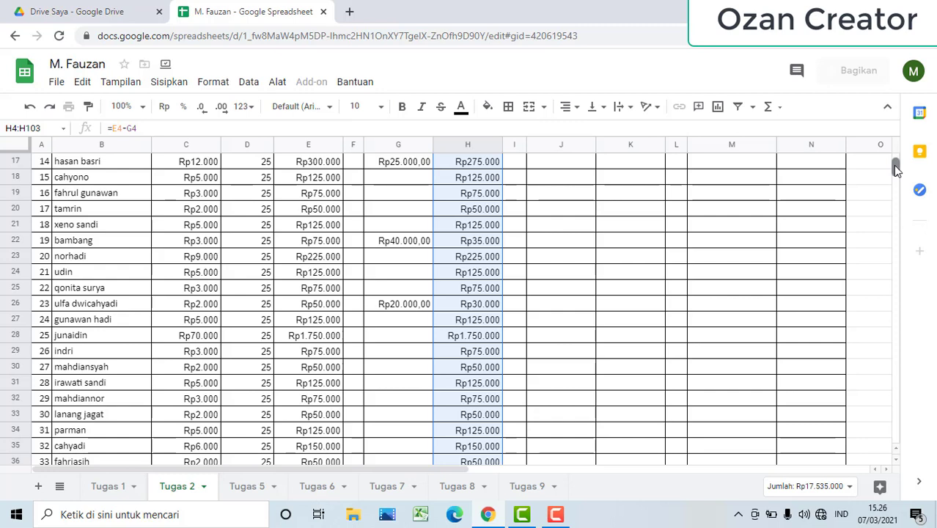
{"action": "left_click_drag", "start_coordinate": [893, 165], "coordinate": [893, 162]}
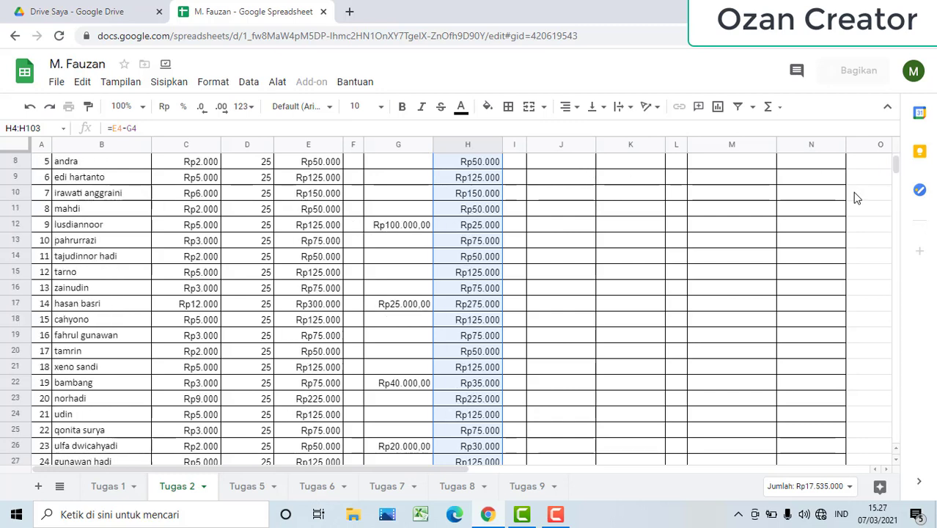
{"action": "left_click_drag", "start_coordinate": [893, 163], "coordinate": [894, 162]}
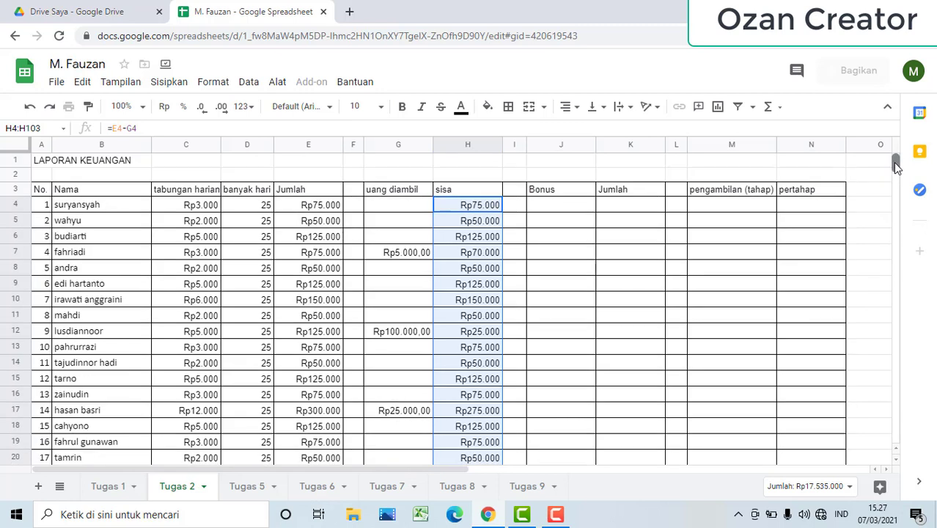
Enter a Bonus of 10000 in J4.
{"action": "left_click", "coordinate": [567, 209]}
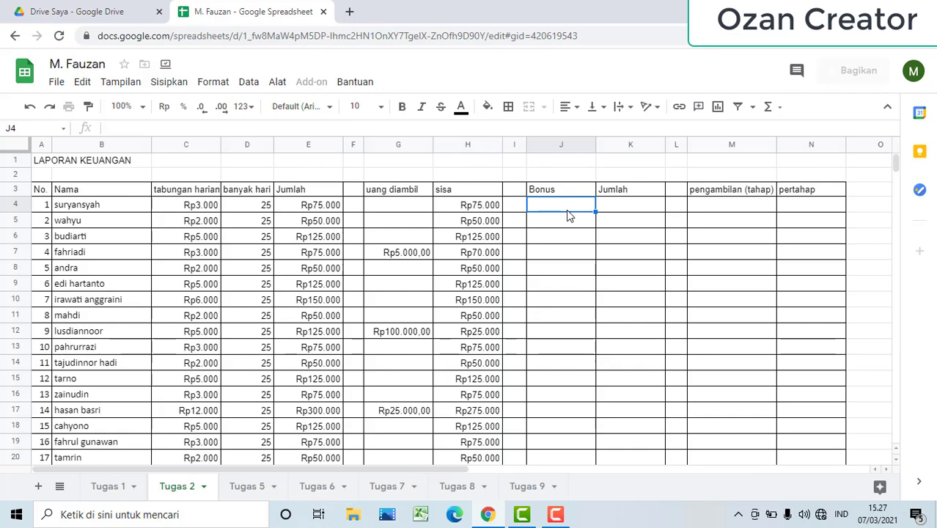
{"action": "type", "text": "1000"}
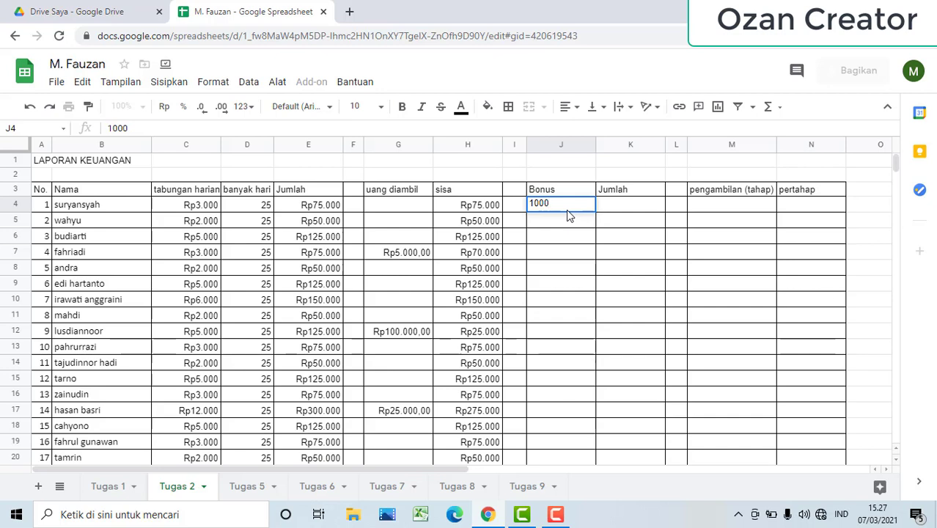
{"action": "type", "text": "0"}
{"action": "left_click", "coordinate": [557, 269]}
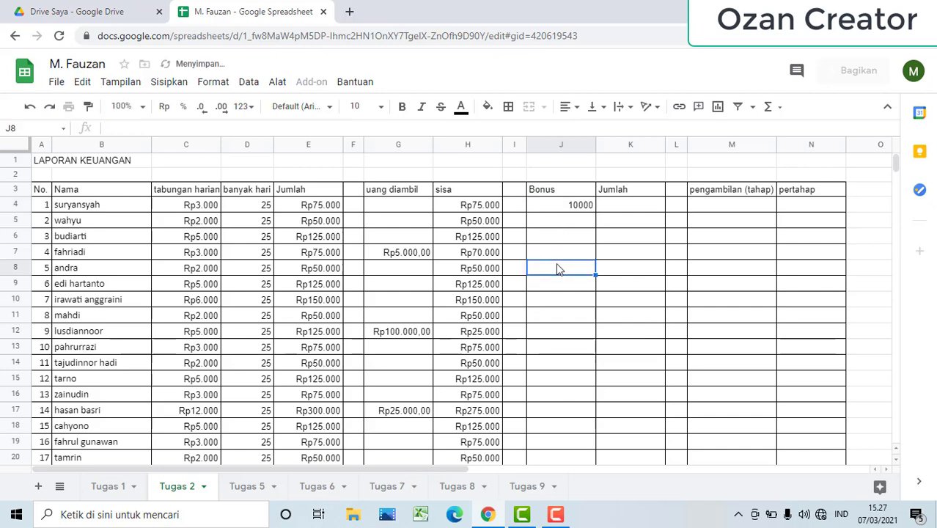
Copy the Bonus value from J4 into the rest of the Bonus column, J5:J103.
{"action": "left_click", "coordinate": [564, 209]}
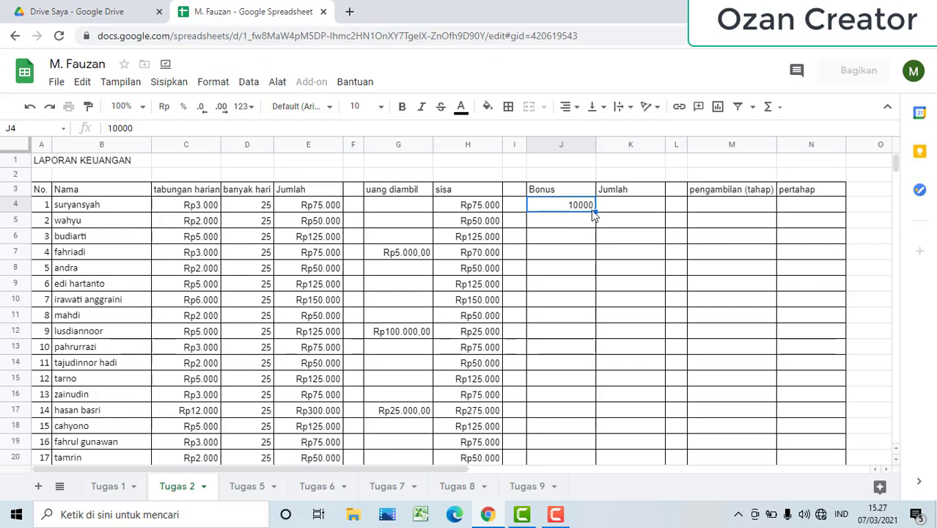
{"action": "key", "text": "ctrl+c"}
{"action": "left_click", "coordinate": [586, 223]}
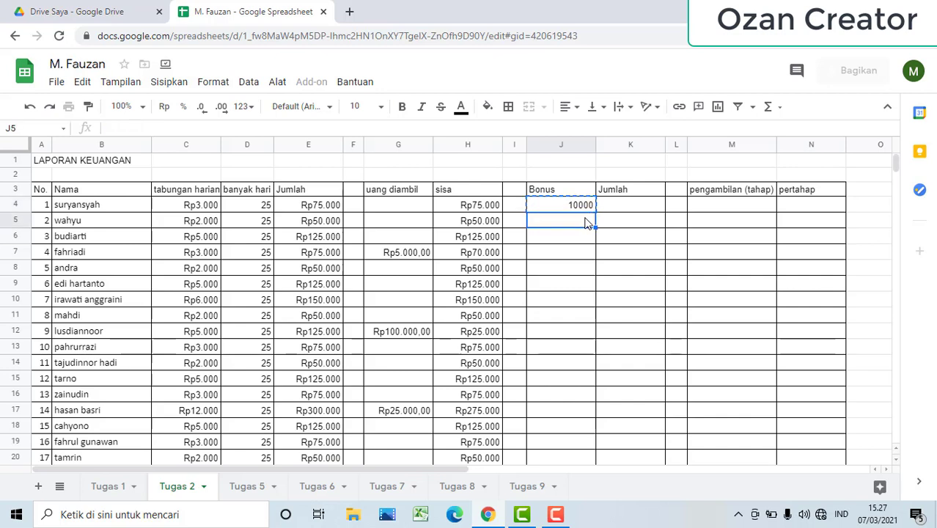
{"action": "key", "text": "shift+Down"}
{"action": "key", "text": "shift+Down"}
{"action": "key", "text": "shift+Down"}
{"action": "key", "text": "shift+Down"}
{"action": "key", "text": "shift+Down"}
{"action": "key", "text": "shift+Down"}
{"action": "key", "text": "shift+Down"}
{"action": "key", "text": "shift+Down"}
{"action": "key", "text": "shift+Down"}
{"action": "key", "text": "shift+Down"}
{"action": "key", "text": "shift+Down"}
{"action": "key", "text": "shift+Down"}
{"action": "key", "text": "shift+Down"}
{"action": "key", "text": "shift+Down"}
{"action": "key", "text": "shift+Down"}
{"action": "key", "text": "shift+Down"}
{"action": "key", "text": "shift+Down"}
{"action": "key", "text": "shift+Down"}
{"action": "key", "text": "shift+Down"}
{"action": "key", "text": "shift+Down"}
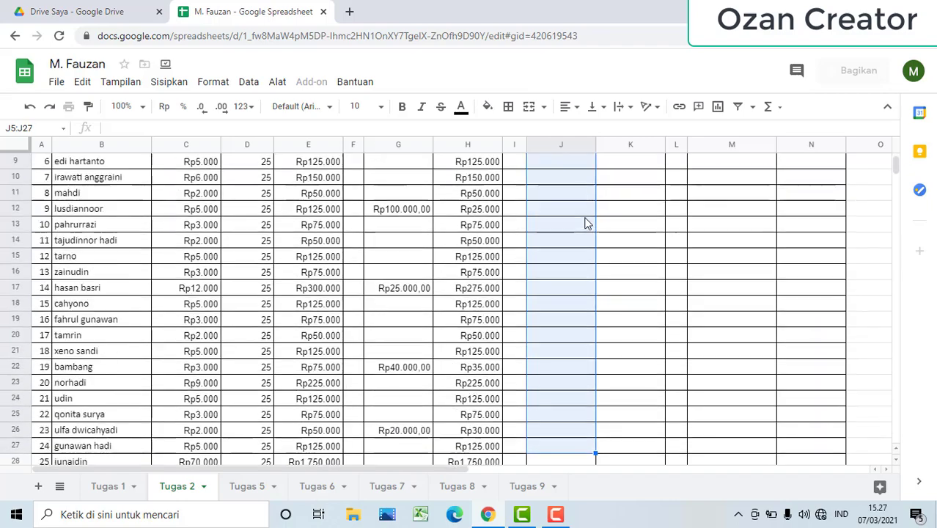
{"action": "key", "text": "shift+Down"}
{"action": "key", "text": "shift+Down"}
{"action": "key", "text": "shift+Down"}
{"action": "key", "text": "shift+Down"}
{"action": "key", "text": "shift+Down"}
{"action": "key", "text": "shift+Down"}
{"action": "key", "text": "shift+Down"}
{"action": "key", "text": "shift+Down"}
{"action": "key", "text": "shift+Down"}
{"action": "key", "text": "shift+Down"}
{"action": "key", "text": "shift+Down"}
{"action": "key", "text": "shift+Down"}
{"action": "key", "text": "shift+Down"}
{"action": "key", "text": "shift+Down"}
{"action": "key", "text": "shift+Down"}
{"action": "key", "text": "shift+Down"}
{"action": "key", "text": "shift+Down"}
{"action": "key", "text": "shift+Down"}
{"action": "key", "text": "shift+Down"}
{"action": "key", "text": "shift+Down"}
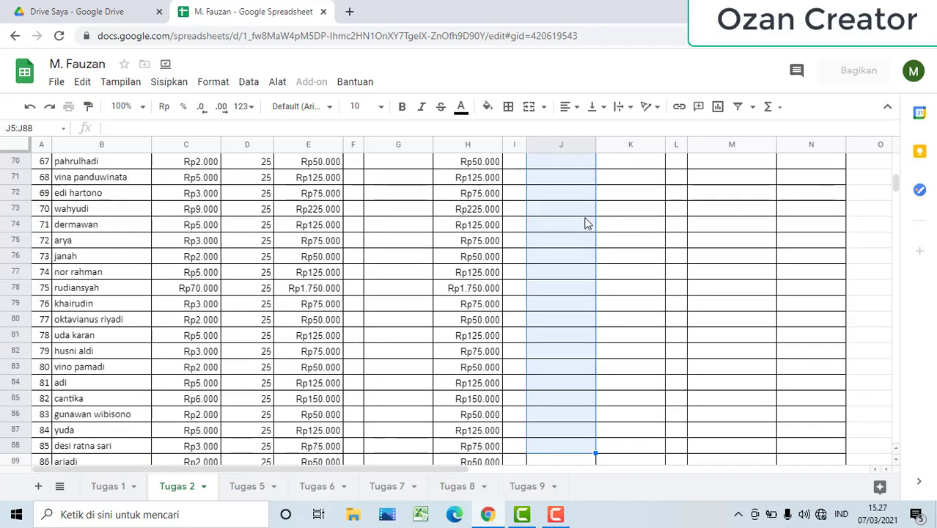
{"action": "key", "text": "shift+Down"}
{"action": "key", "text": "shift+Down"}
{"action": "key", "text": "shift+Down"}
{"action": "key", "text": "shift+Down"}
{"action": "key", "text": "shift+Down"}
{"action": "key", "text": "shift+Down"}
{"action": "key", "text": "shift+Down"}
{"action": "key", "text": "shift+Down"}
{"action": "key", "text": "shift+Down"}
{"action": "key", "text": "shift+Down"}
{"action": "key", "text": "shift+Down"}
{"action": "key", "text": "shift+Up"}
{"action": "key", "text": "shift+Up"}
{"action": "key", "text": "shift+Up"}
{"action": "key", "text": "shift+Up"}
{"action": "key", "text": "shift+Up"}
{"action": "key", "text": "shift+Up"}
{"action": "key", "text": "shift+Up"}
{"action": "key", "text": "shift+Up"}
{"action": "key", "text": "shift+Up"}
{"action": "key", "text": "shift+Up"}
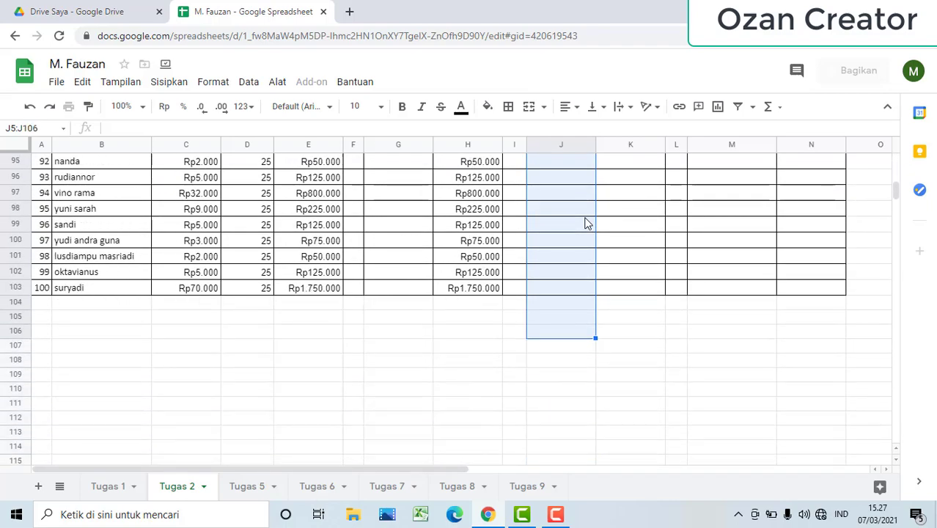
{"action": "key", "text": "shift+Up"}
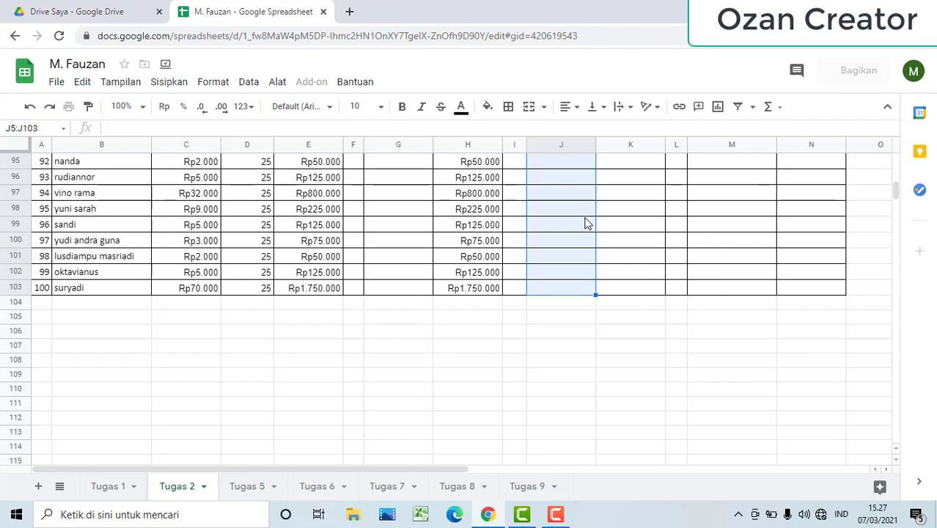
{"action": "key", "text": "ctrl+v"}
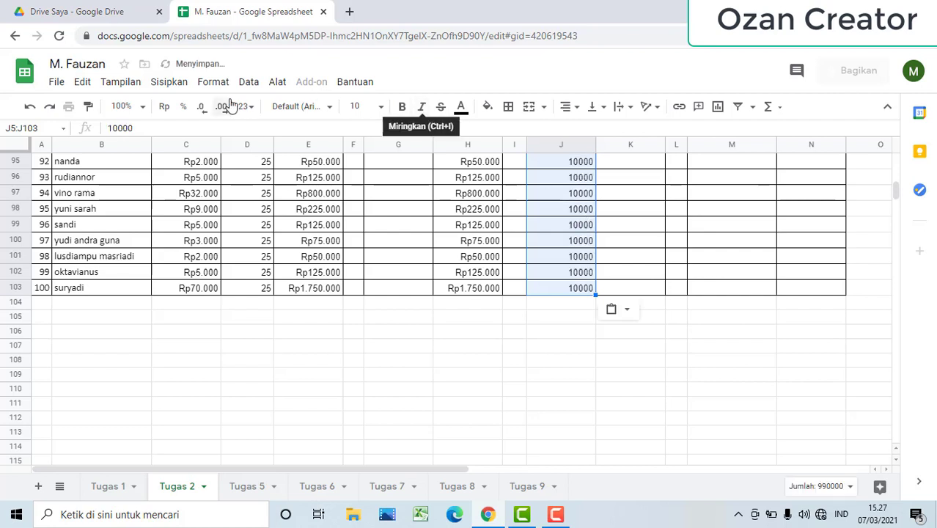
Format the Bonus cells J4:J103 as rupiah currency.
{"action": "left_click", "coordinate": [165, 107]}
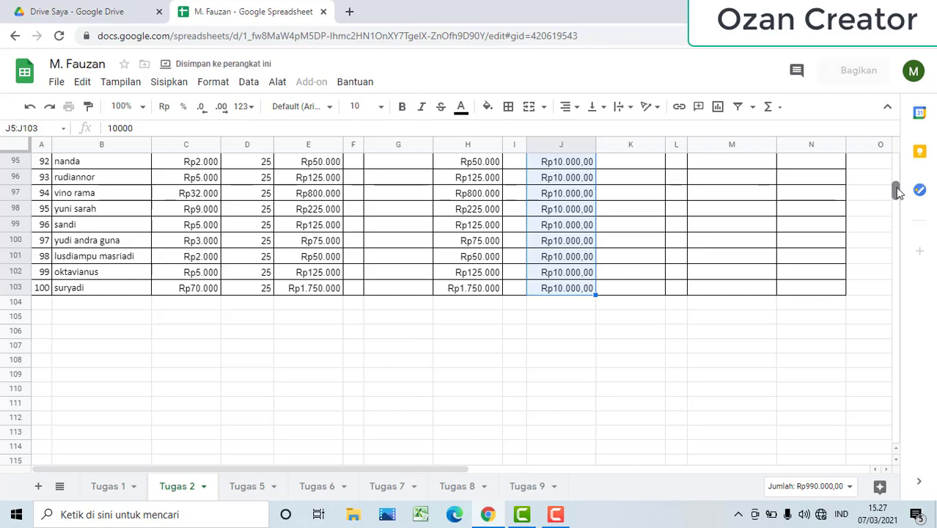
{"action": "left_click_drag", "start_coordinate": [896, 190], "coordinate": [895, 157]}
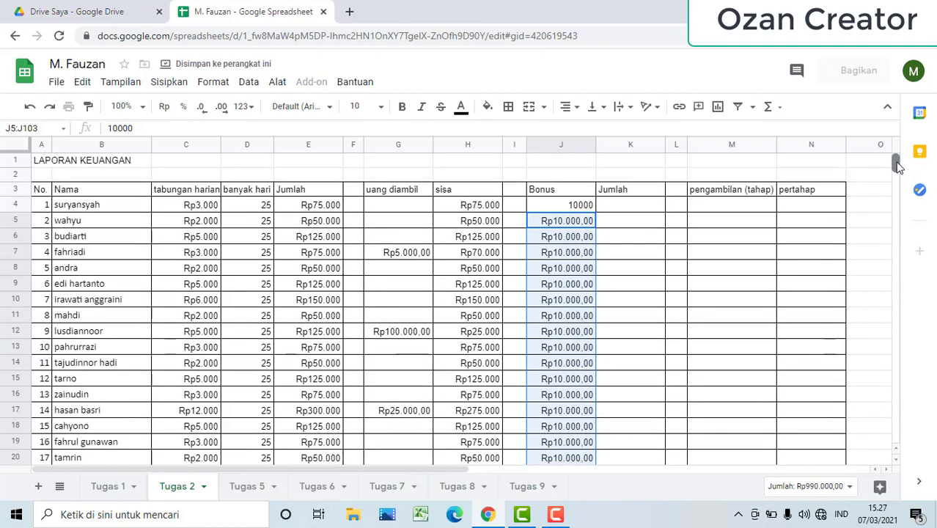
{"action": "left_click", "coordinate": [567, 209]}
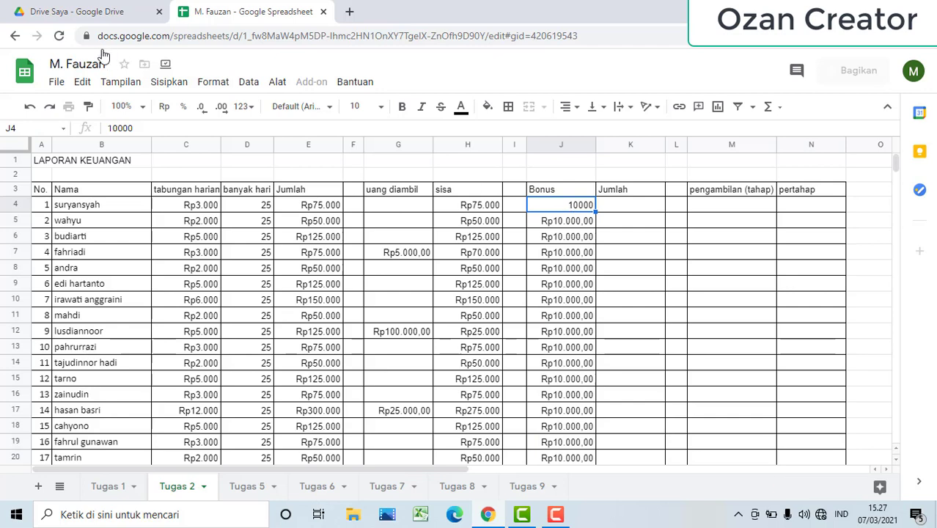
{"action": "left_click", "coordinate": [162, 107]}
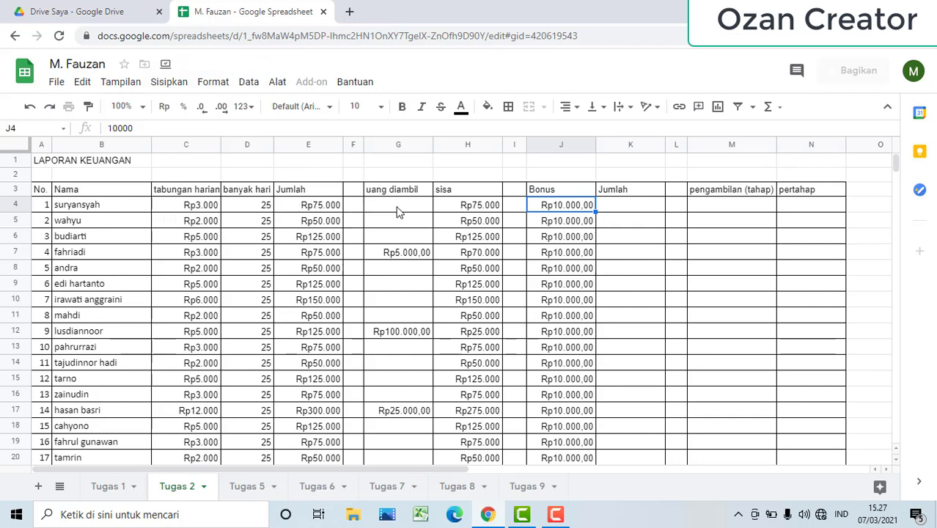
Enter the formula =H4+J4 in the Jumlah cell K4 and accept the suggested autofill for the rest of the column.
{"action": "left_click", "coordinate": [619, 209]}
{"action": "type", "text": "="}
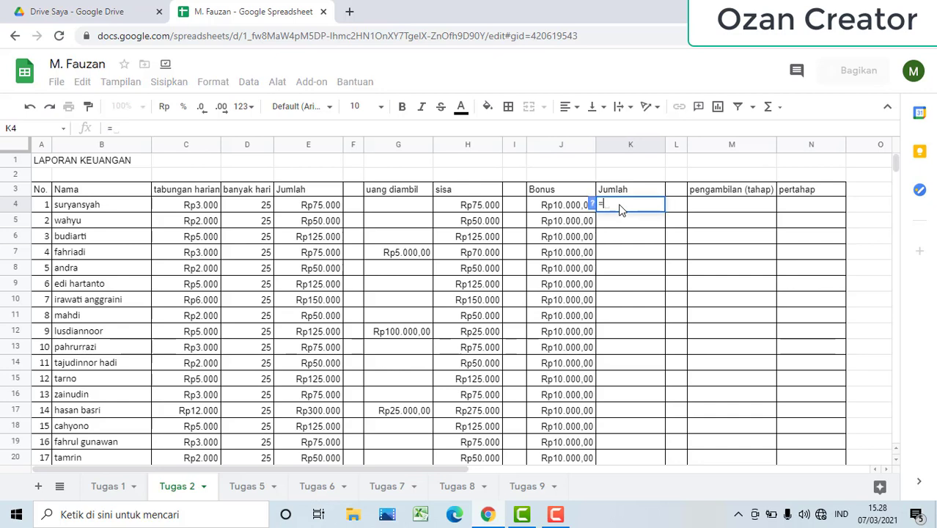
{"action": "left_click", "coordinate": [490, 209]}
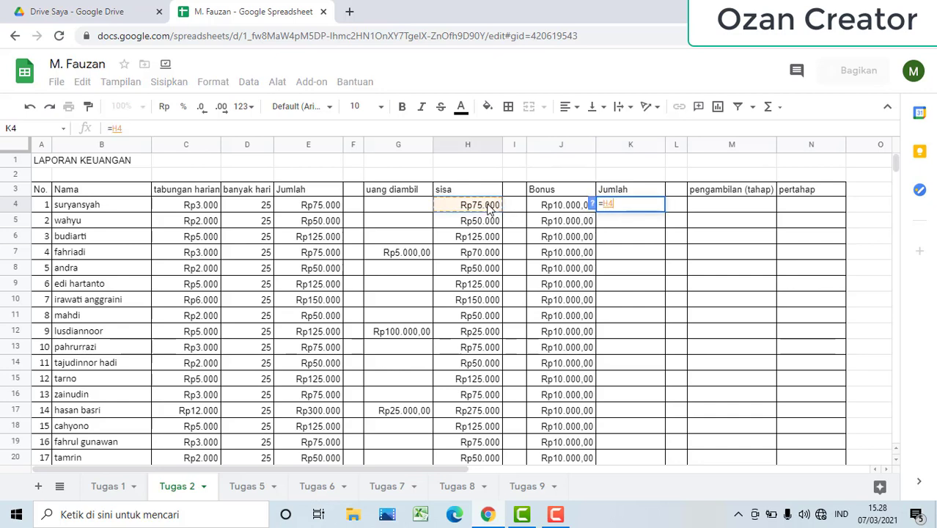
{"action": "type", "text": "+"}
{"action": "left_click", "coordinate": [543, 208]}
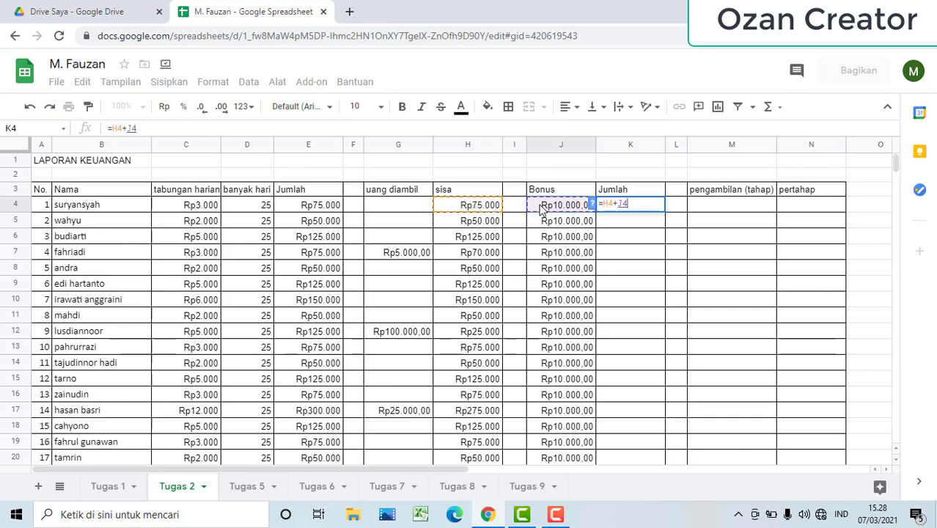
{"action": "key", "text": "Return"}
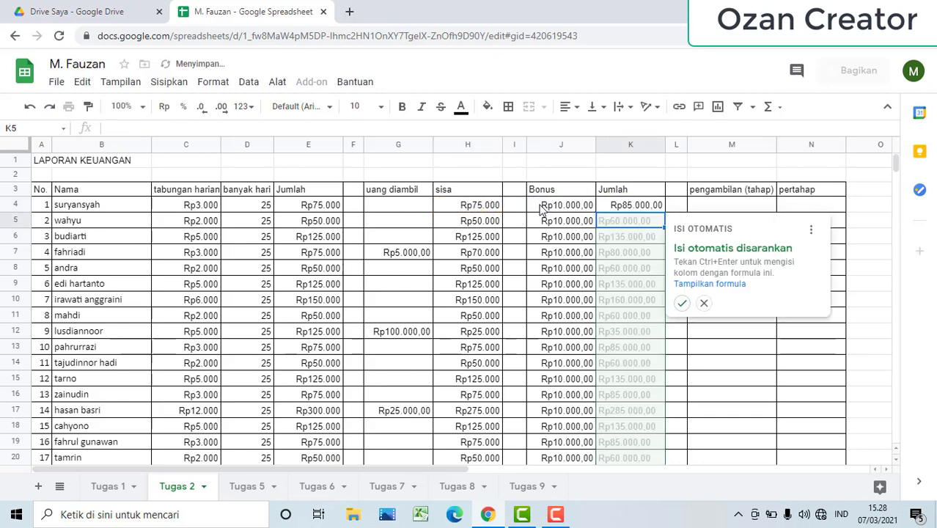
{"action": "left_click", "coordinate": [681, 307]}
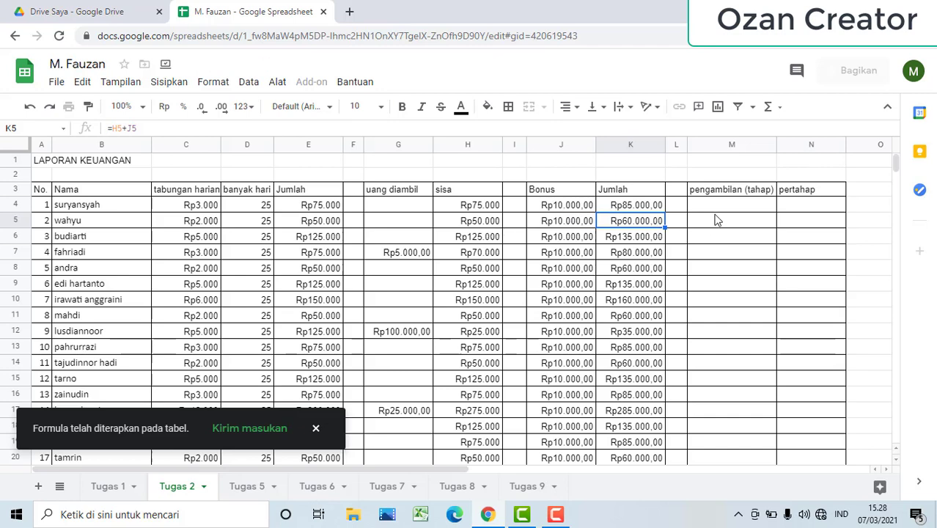
Enter 1 as the pengambilan (tahap) in M4 and M5, and copy it into M6:M13.
{"action": "left_click", "coordinate": [719, 213]}
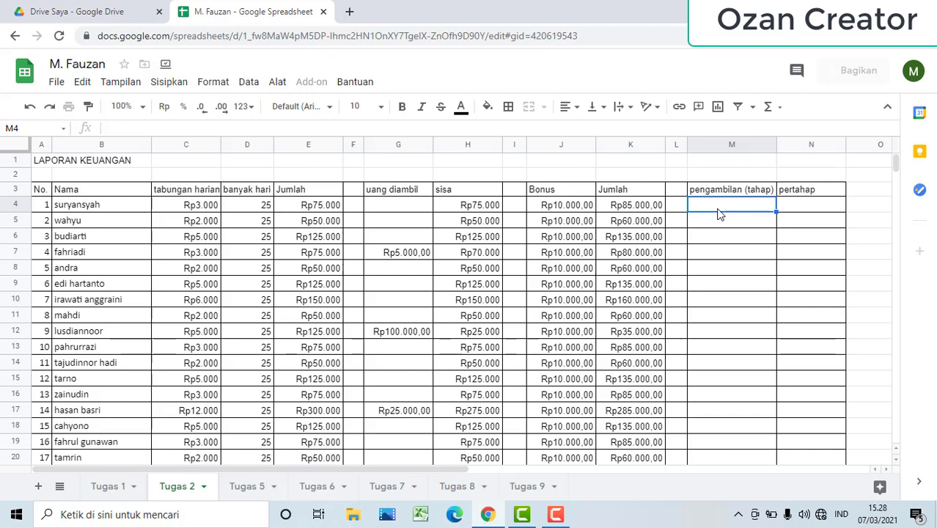
{"action": "type", "text": "1"}
{"action": "key", "text": "Return"}
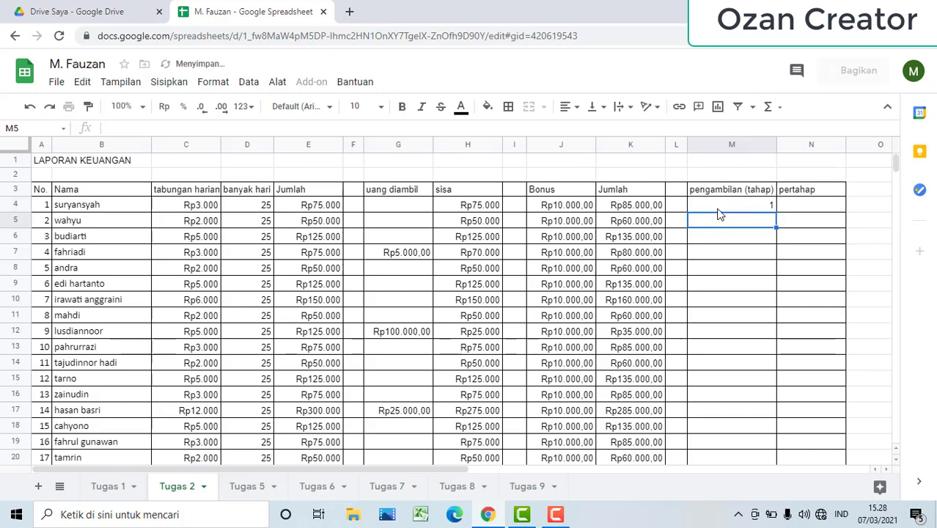
{"action": "type", "text": "1"}
{"action": "key", "text": "Return"}
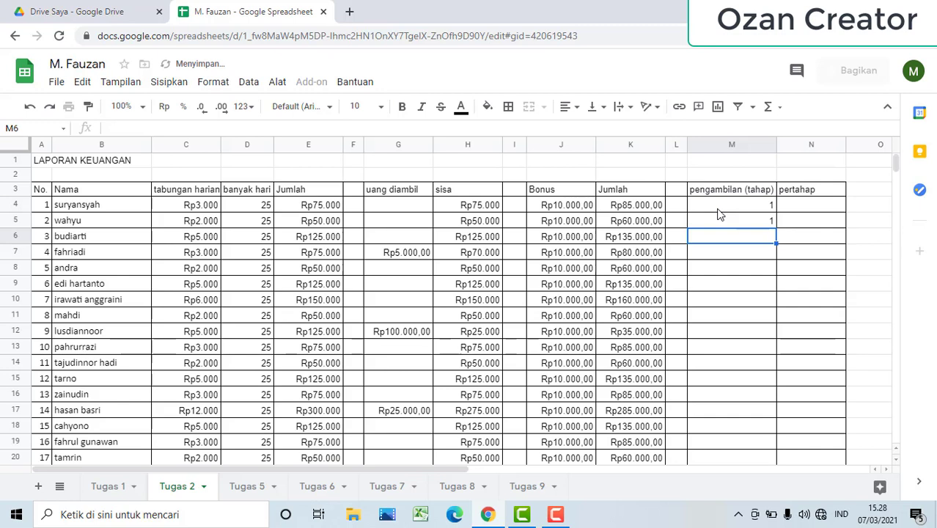
{"action": "left_click", "coordinate": [718, 209]}
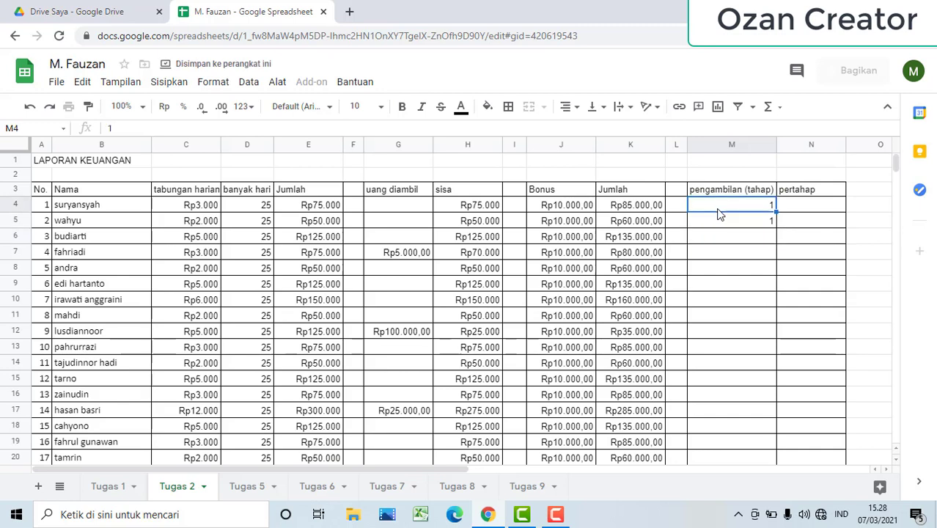
{"action": "key", "text": "ctrl+c"}
{"action": "left_click_drag", "start_coordinate": [719, 242], "coordinate": [727, 350]}
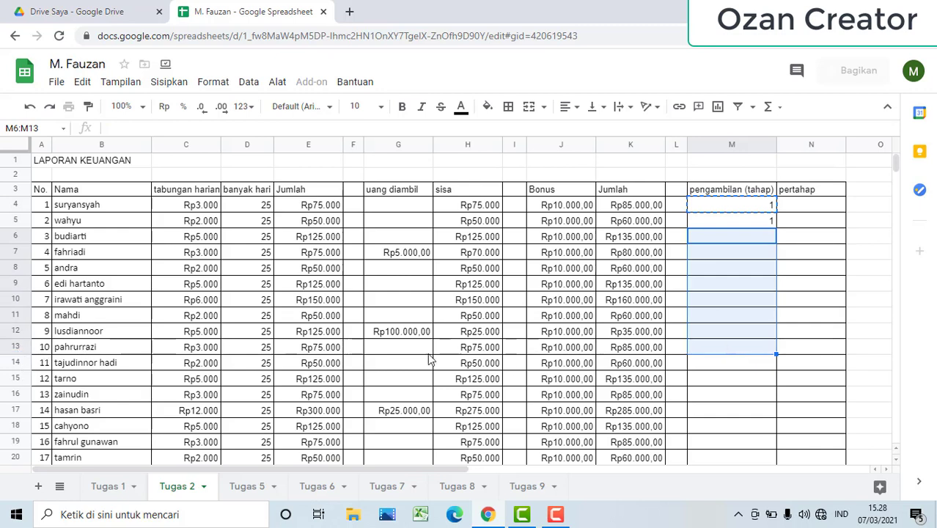
{"action": "key", "text": "ctrl+v"}
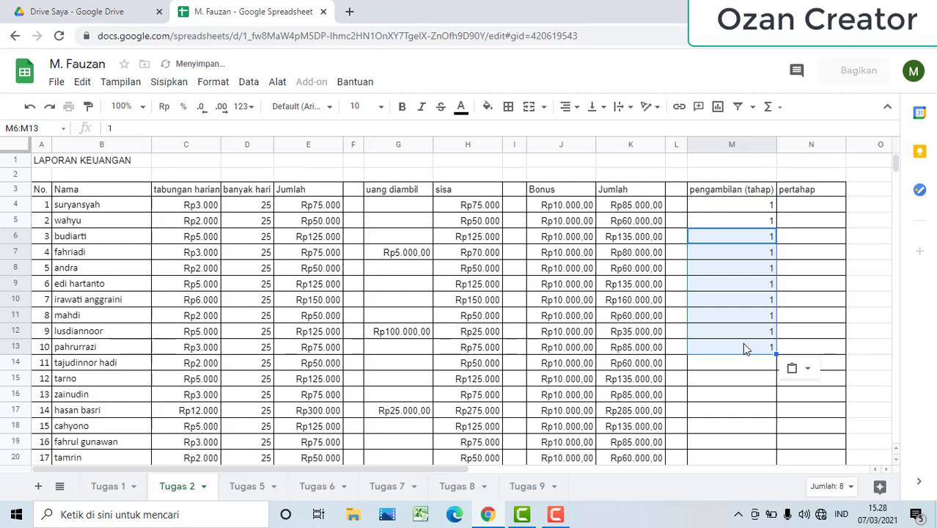
Enter 2 as the pengambilan (tahap) in M14 and copy it into M15:M23.
{"action": "left_click", "coordinate": [733, 369]}
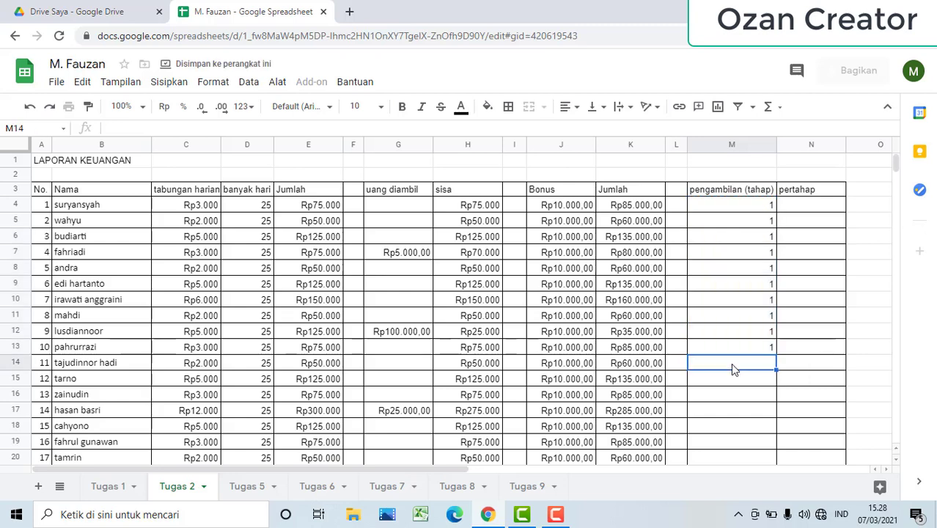
{"action": "type", "text": "2"}
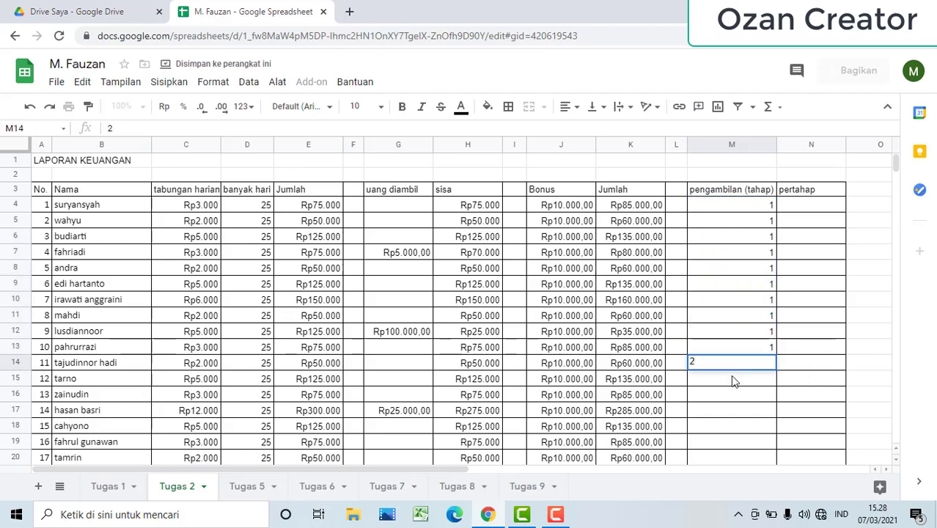
{"action": "key", "text": "Return"}
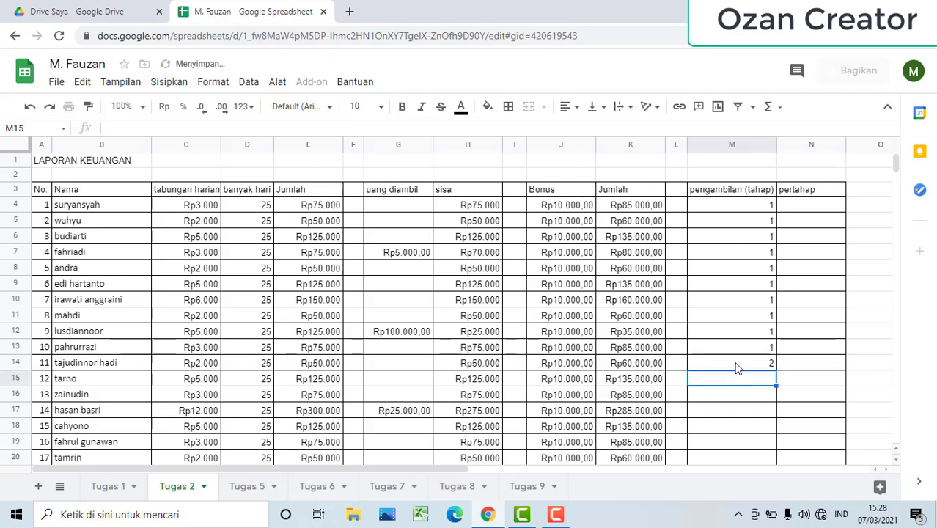
{"action": "left_click", "coordinate": [738, 369]}
{"action": "key", "text": "ctrl+c"}
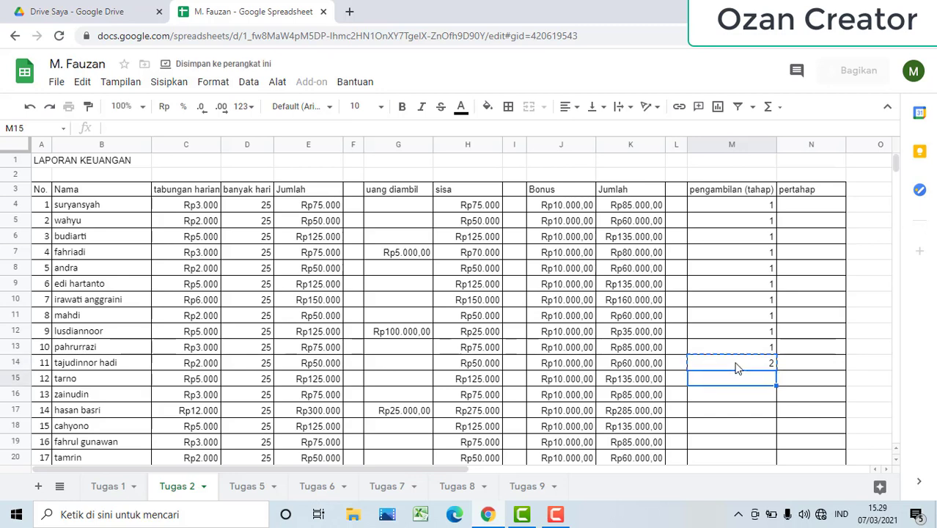
{"action": "key", "text": "Down"}
{"action": "key", "text": "shift+Down"}
{"action": "key", "text": "shift+Down"}
{"action": "key", "text": "shift+Down"}
{"action": "key", "text": "shift+Down"}
{"action": "key", "text": "shift+Down"}
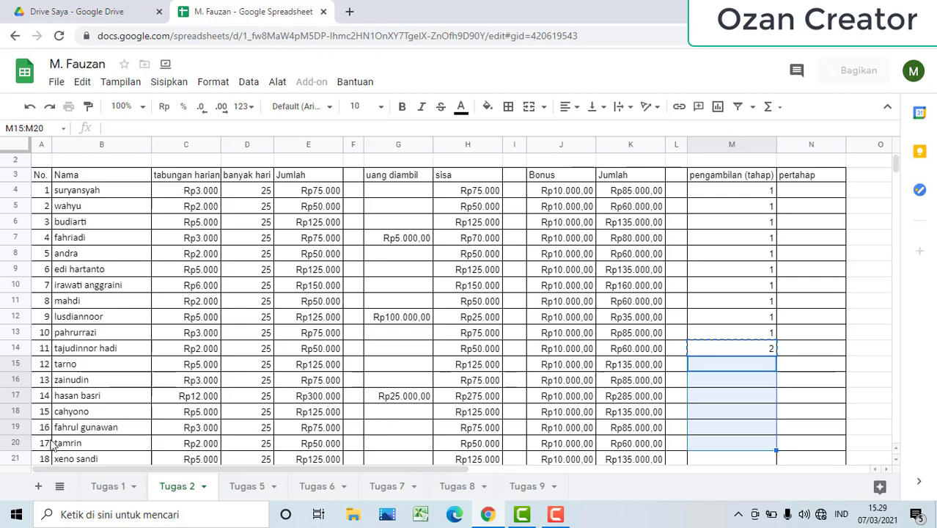
{"action": "key", "text": "shift+Down"}
{"action": "key", "text": "shift+Down"}
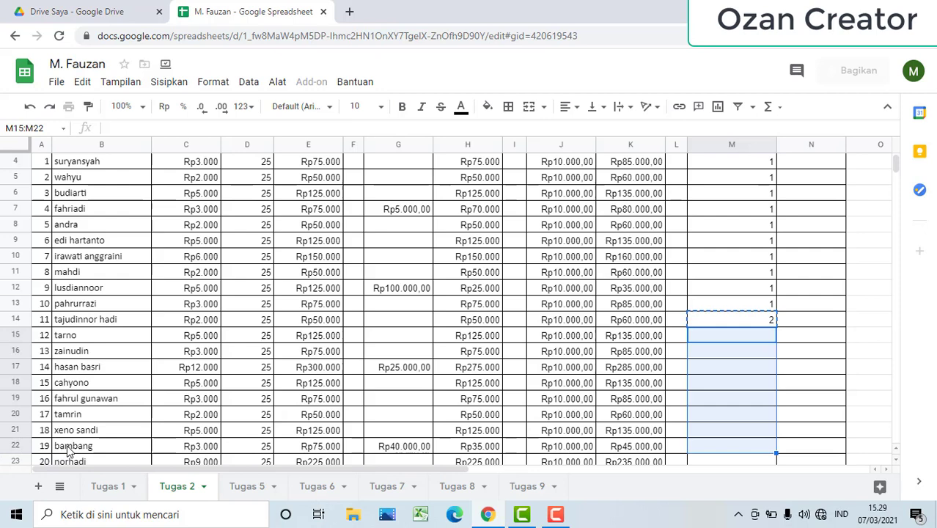
{"action": "key", "text": "shift+Down"}
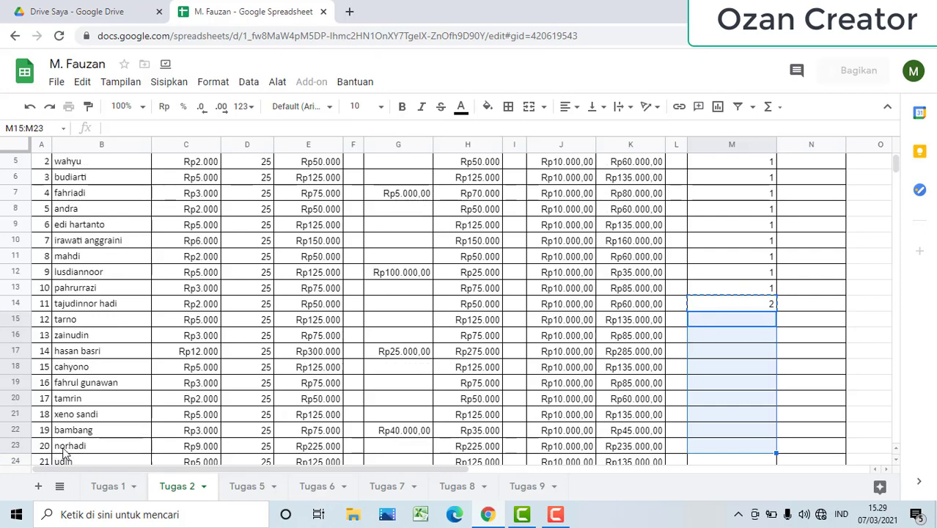
{"action": "key", "text": "ctrl+v"}
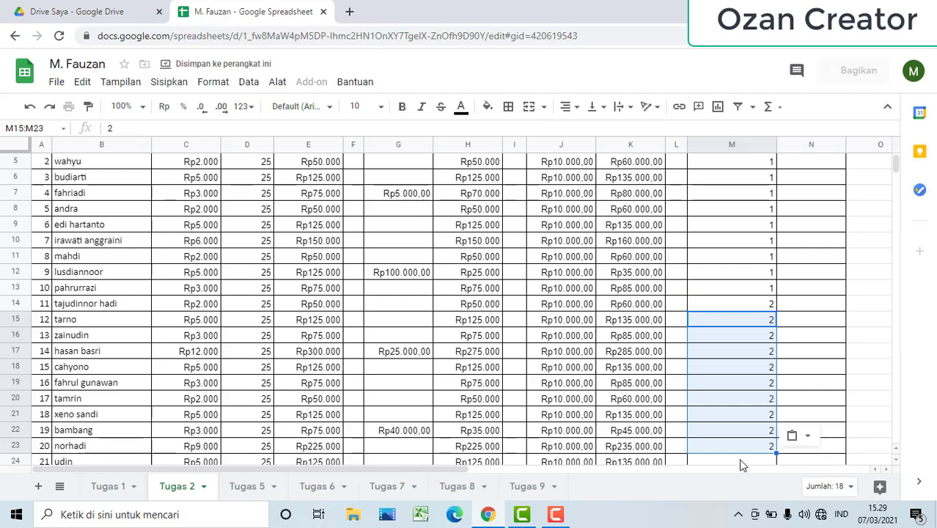
Enter 3 as the pengambilan (tahap) in M24 and copy it into M25:M33.
{"action": "left_click", "coordinate": [739, 460]}
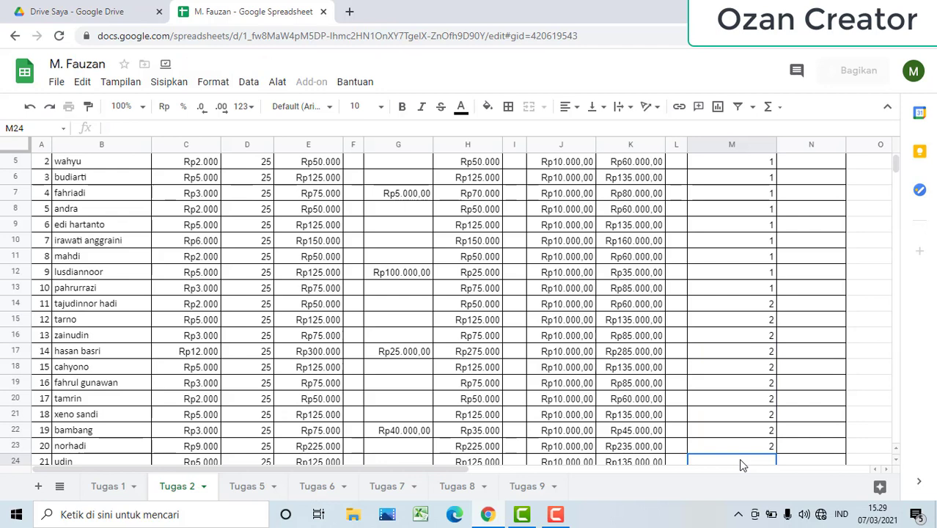
{"action": "type", "text": "3"}
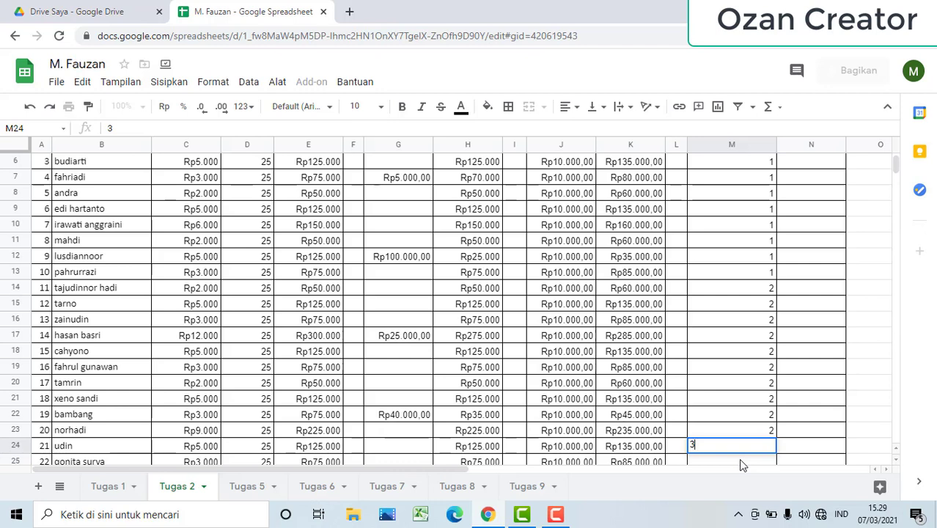
{"action": "key", "text": "Up"}
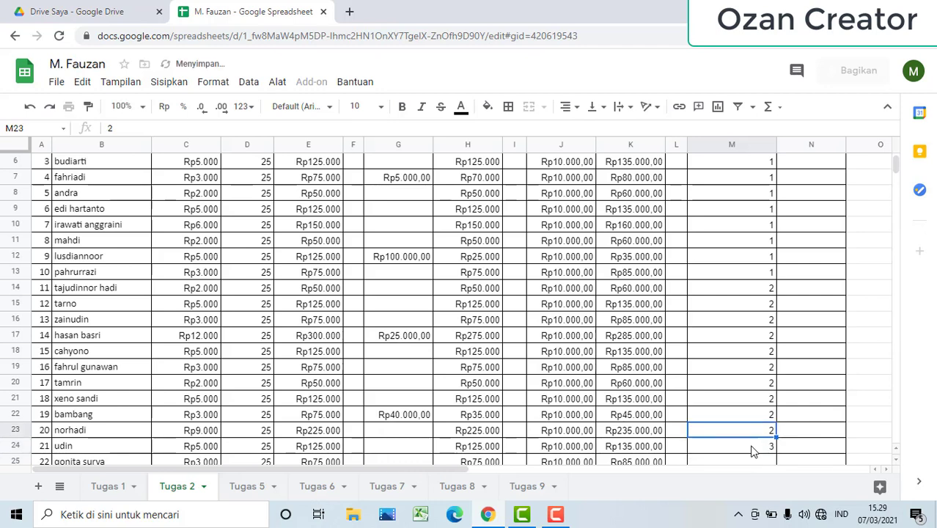
{"action": "left_click", "coordinate": [751, 447]}
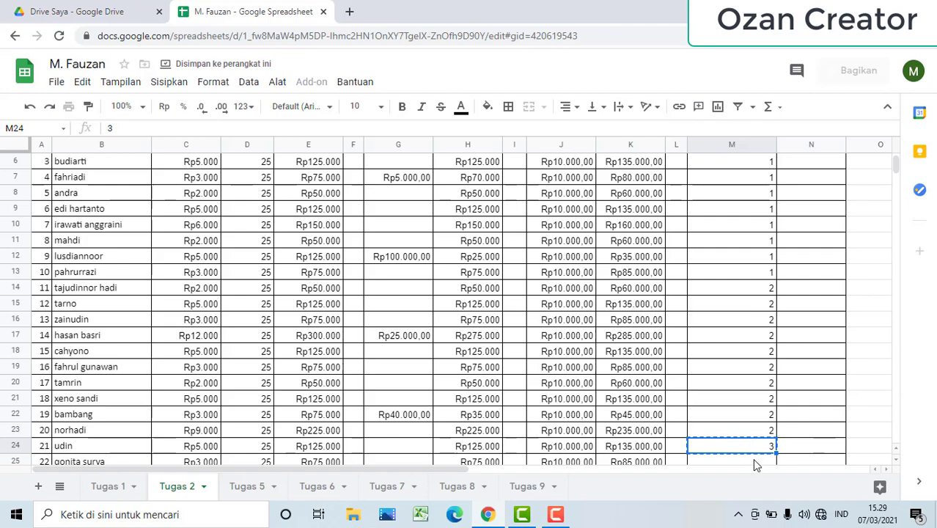
{"action": "left_click", "coordinate": [753, 460]}
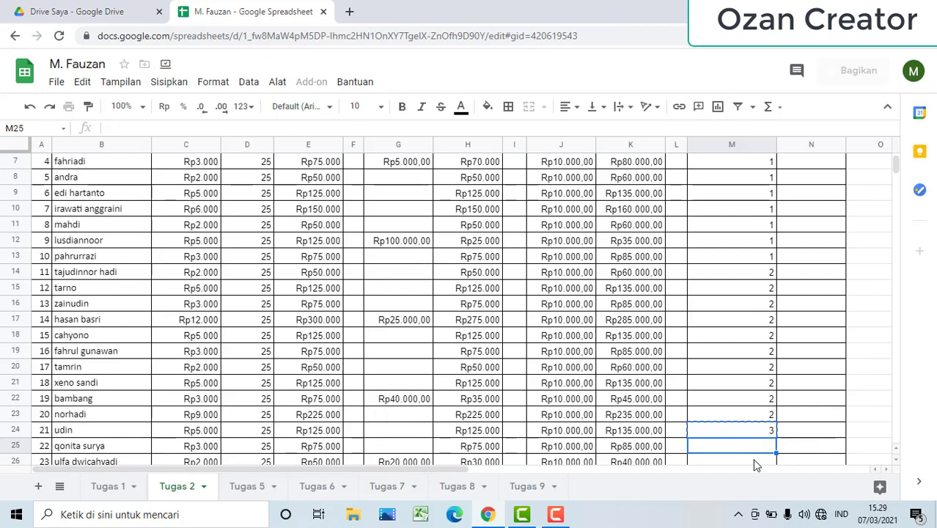
{"action": "left_click_drag", "start_coordinate": [756, 464], "coordinate": [756, 464]}
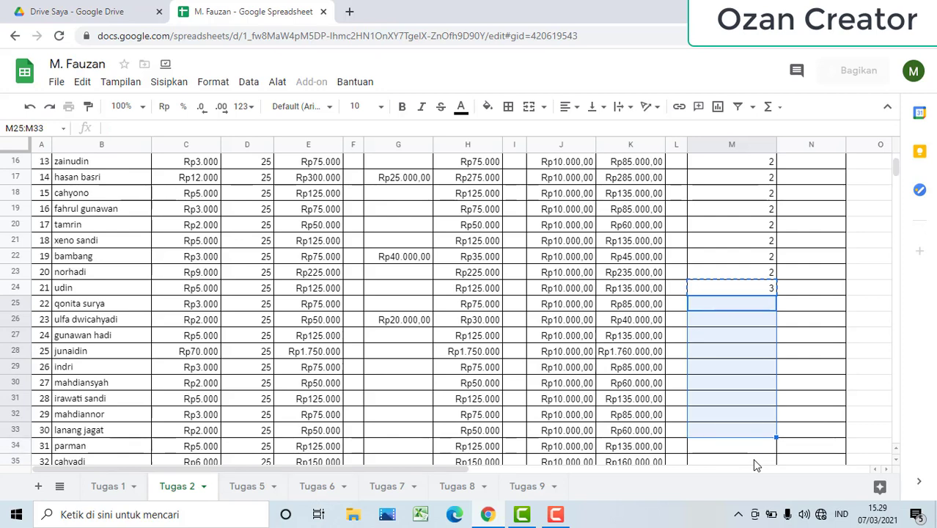
{"action": "key", "text": "ctrl+v"}
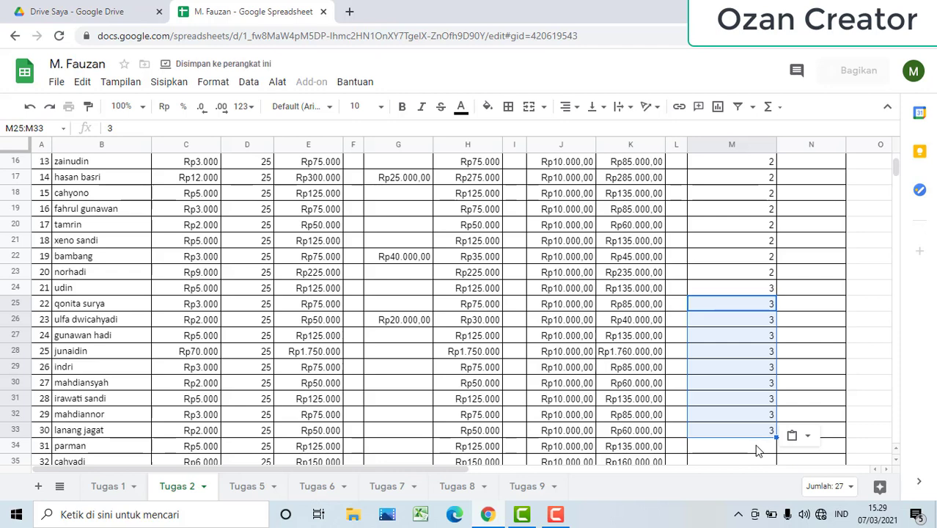
Enter 4 as the pengambilan (tahap) in M34 and copy it into M35:M103.
{"action": "left_click", "coordinate": [757, 448]}
{"action": "type", "text": "4"}
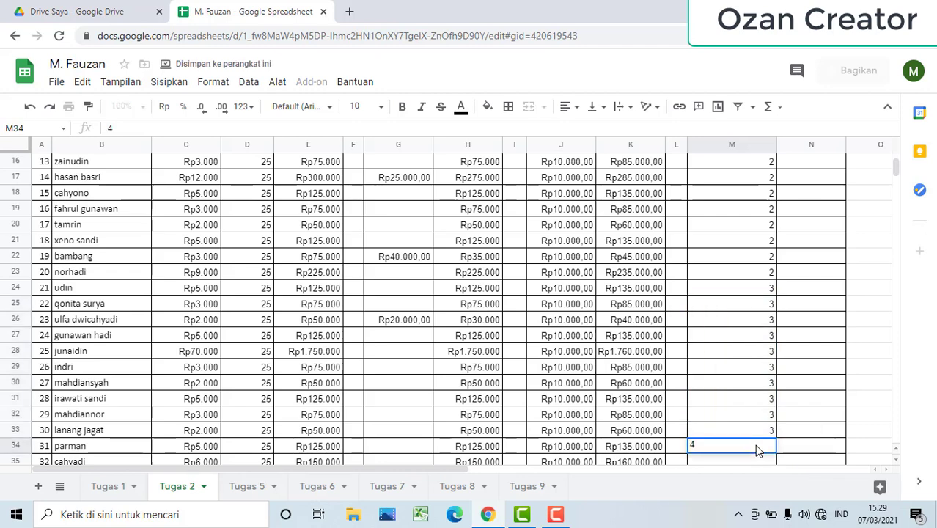
{"action": "key", "text": "Tab"}
{"action": "left_click", "coordinate": [758, 449]}
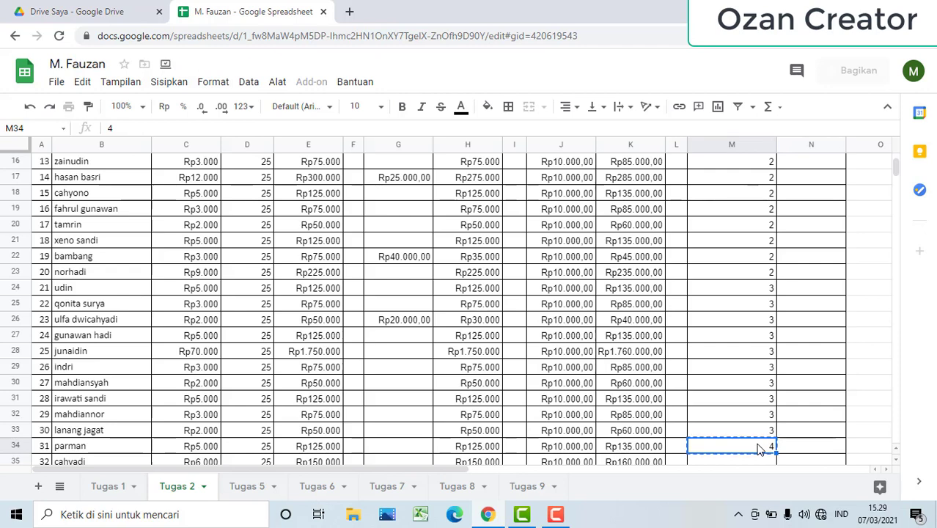
{"action": "key", "text": "Down"}
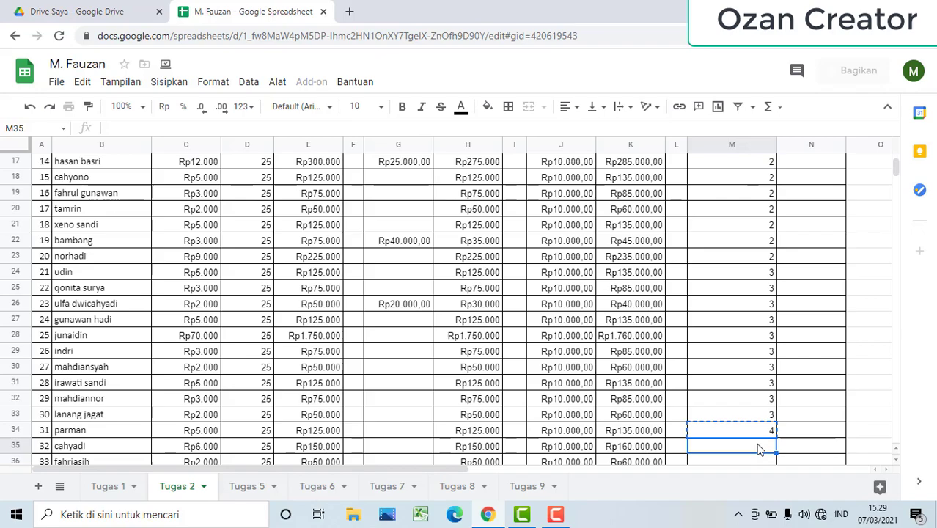
{"action": "key", "text": "shift+Down"}
{"action": "key", "text": "shift+Down"}
{"action": "key", "text": "shift+Down"}
{"action": "key", "text": "shift+Down"}
{"action": "key", "text": "shift+Down"}
{"action": "key", "text": "shift+Down"}
{"action": "key", "text": "shift+Down"}
{"action": "key", "text": "shift+Down"}
{"action": "key", "text": "shift+Down"}
{"action": "key", "text": "shift+Down"}
{"action": "key", "text": "shift+Down"}
{"action": "key", "text": "shift+Down"}
{"action": "key", "text": "shift+Down"}
{"action": "key", "text": "shift+Down"}
{"action": "key", "text": "shift+Down"}
{"action": "key", "text": "shift+Down"}
{"action": "key", "text": "shift+Down"}
{"action": "key", "text": "shift+Down"}
{"action": "key", "text": "shift+Down"}
{"action": "key", "text": "shift+Down"}
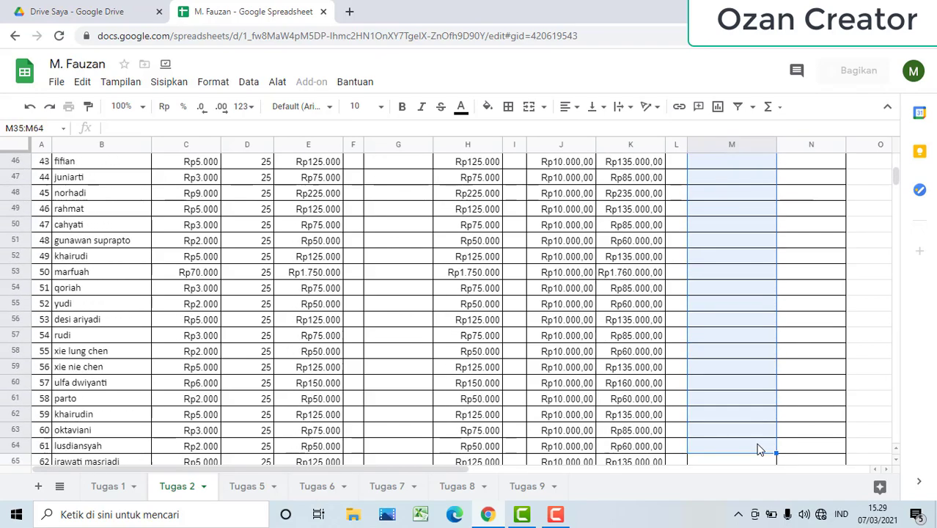
{"action": "key", "text": "shift+Down"}
{"action": "key", "text": "shift+Down"}
{"action": "key", "text": "shift+Down"}
{"action": "key", "text": "shift+Down"}
{"action": "key", "text": "shift+Down"}
{"action": "key", "text": "shift+Down"}
{"action": "key", "text": "shift+Down"}
{"action": "key", "text": "shift+Down"}
{"action": "key", "text": "shift+Down"}
{"action": "key", "text": "shift+Down"}
{"action": "key", "text": "shift+Down"}
{"action": "key", "text": "shift+Down"}
{"action": "key", "text": "shift+Down"}
{"action": "key", "text": "shift+Down"}
{"action": "key", "text": "shift+Down"}
{"action": "key", "text": "shift+Down"}
{"action": "key", "text": "shift+Down"}
{"action": "key", "text": "shift+Down"}
{"action": "key", "text": "shift+Down"}
{"action": "key", "text": "shift+Down"}
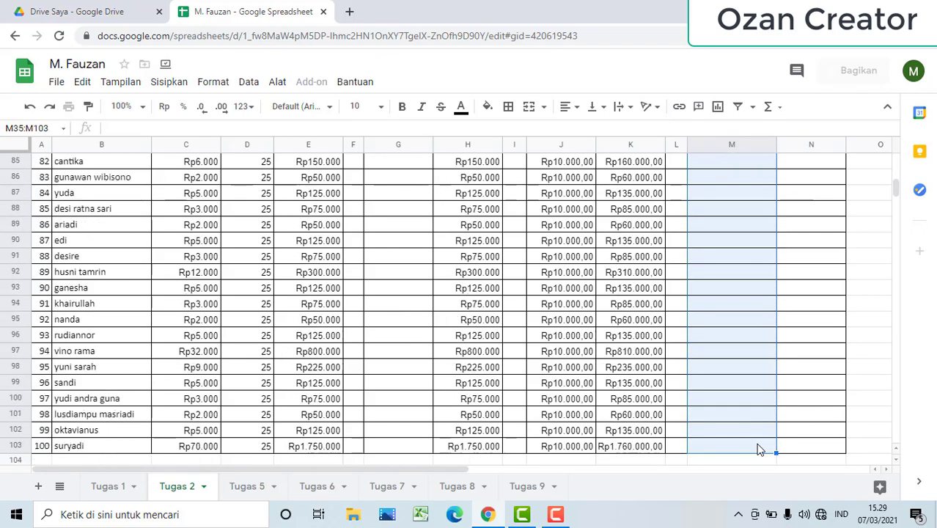
{"action": "key", "text": "ctrl+v"}
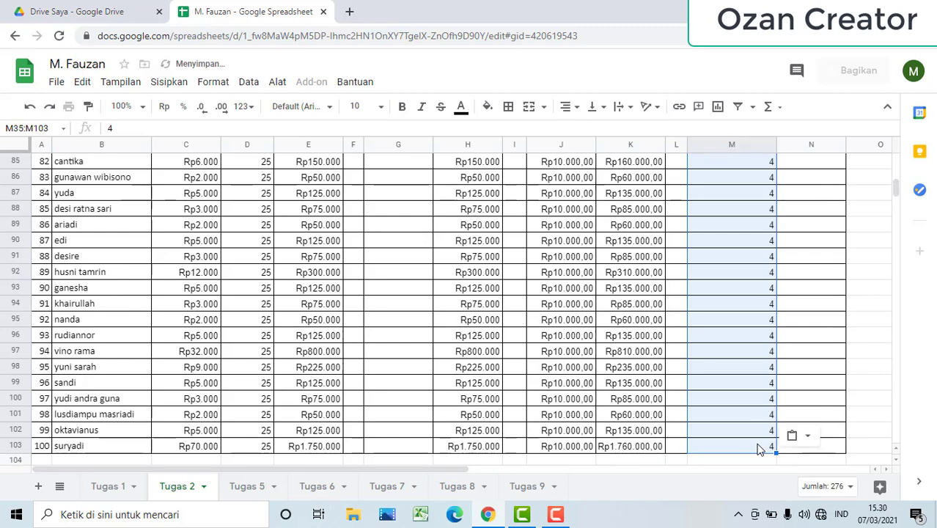
Enter the formula =K4/M4 in the pertahap cell N4 and accept the suggested autofill for the rest of the column.
{"action": "left_click_drag", "start_coordinate": [896, 188], "coordinate": [891, 148]}
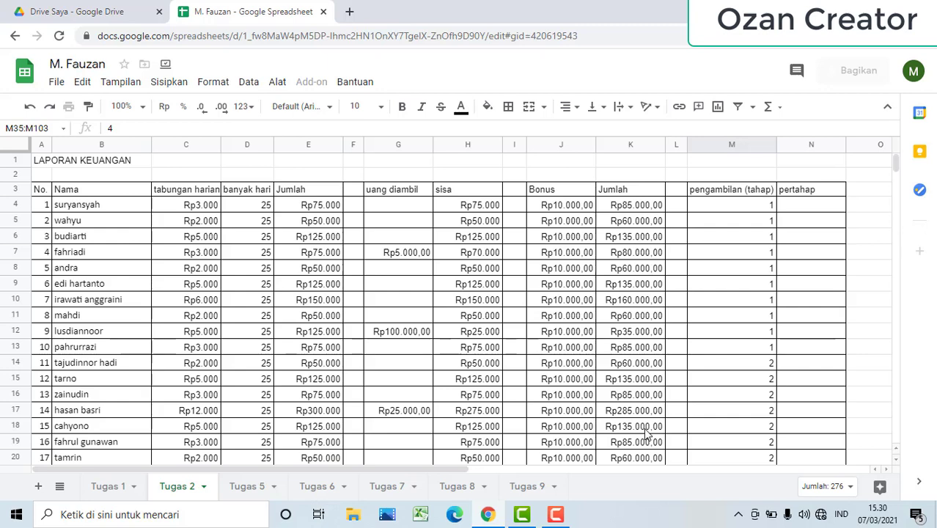
{"action": "left_click", "coordinate": [796, 209]}
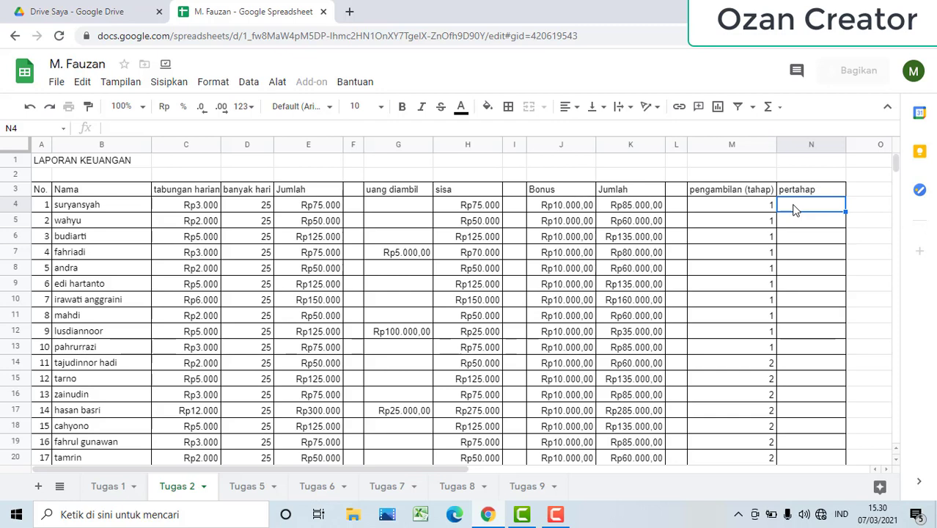
{"action": "type", "text": "="}
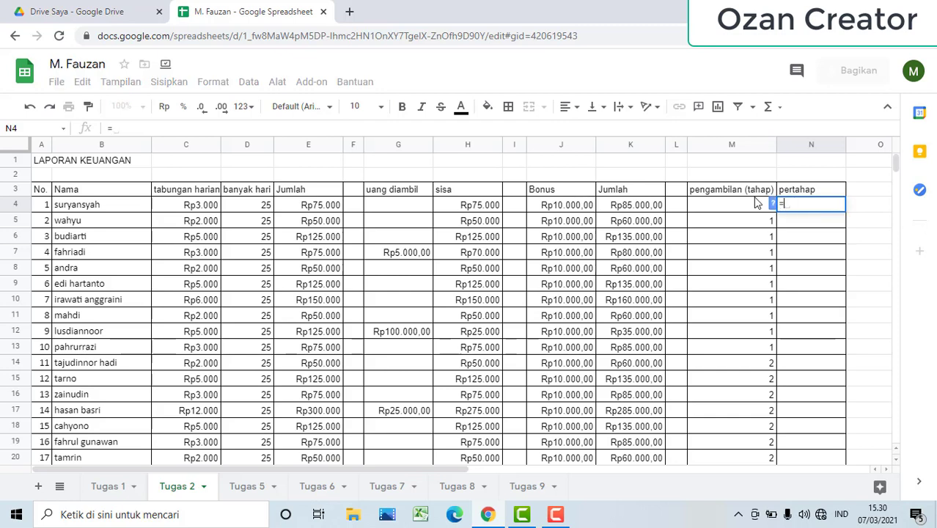
{"action": "left_click", "coordinate": [636, 206]}
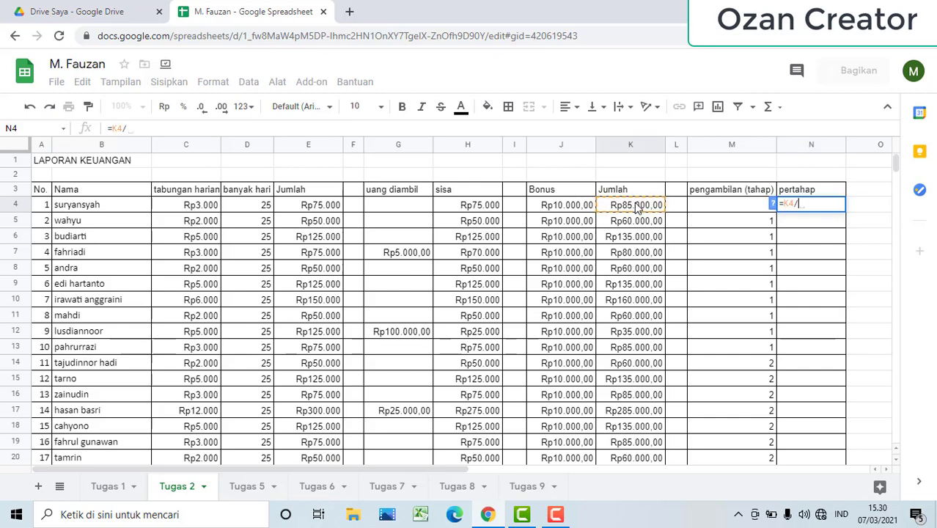
{"action": "type", "text": "/"}
{"action": "left_click", "coordinate": [697, 208]}
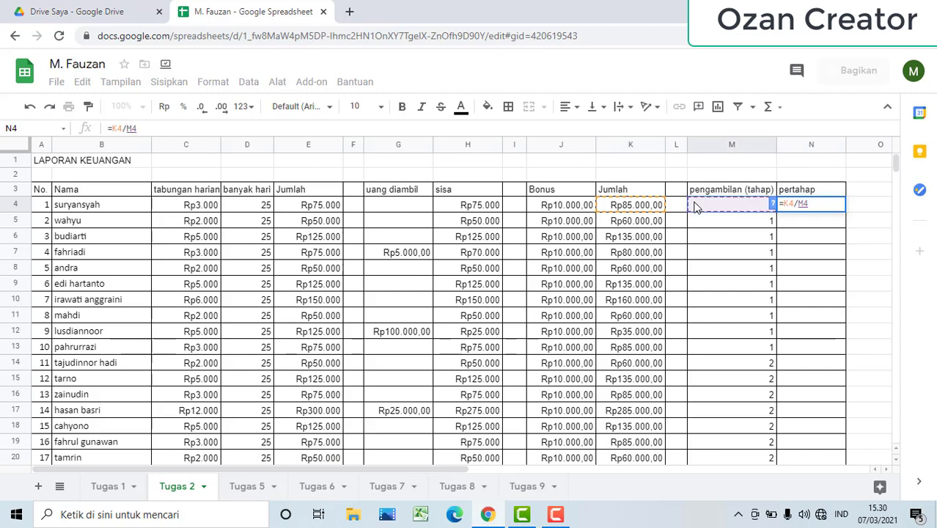
{"action": "key", "text": "Return"}
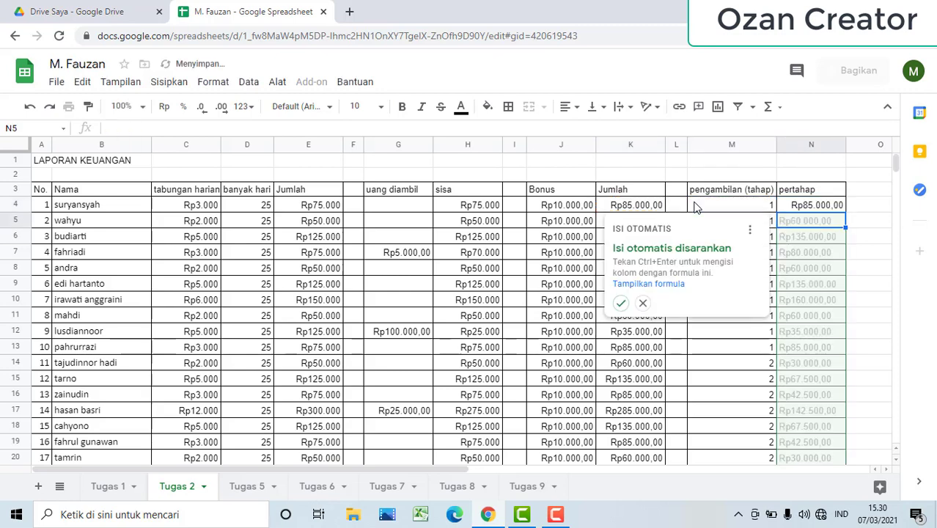
{"action": "left_click", "coordinate": [621, 303]}
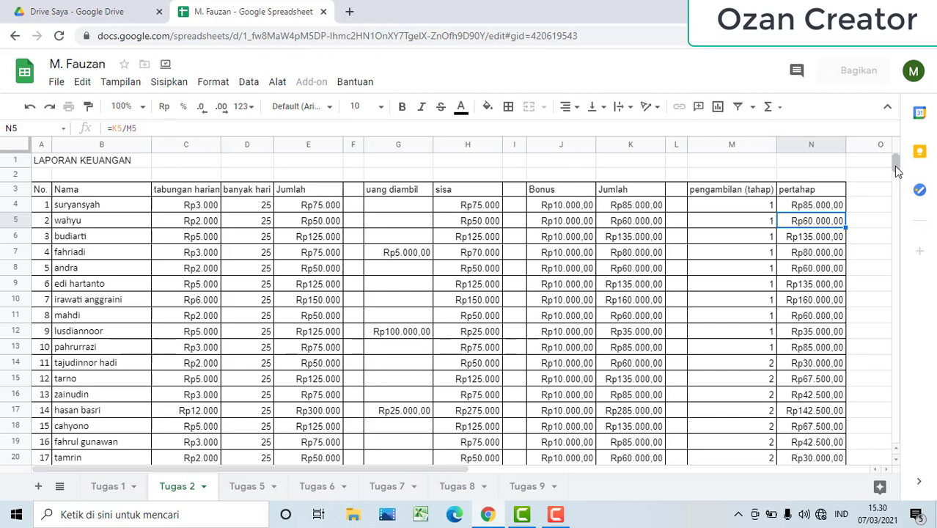
Add the label Jumlah in B105, below the end of the savings table.
{"action": "scroll", "coordinate": [896, 167], "scroll_direction": "down", "scroll_amount": 3}
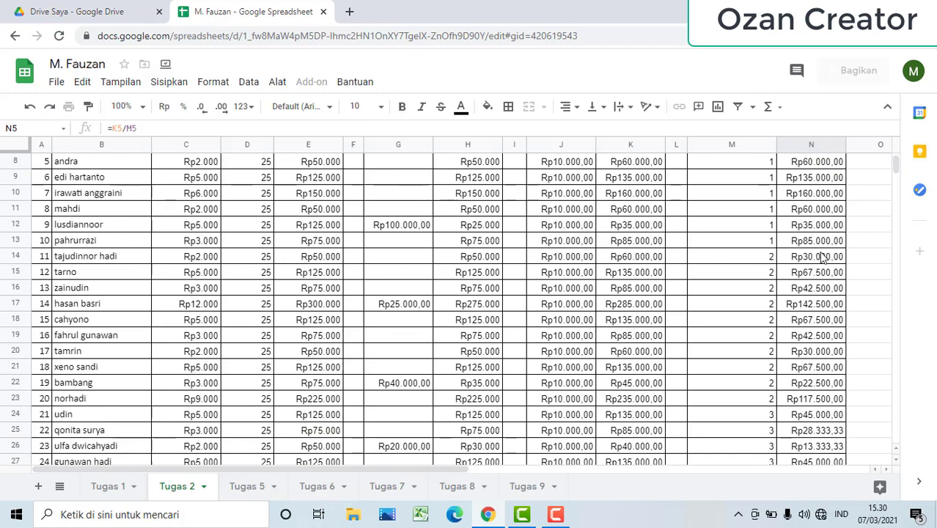
{"action": "scroll", "coordinate": [896, 169], "scroll_direction": "down", "scroll_amount": 1}
{"action": "scroll", "coordinate": [895, 165], "scroll_direction": "down", "scroll_amount": 3}
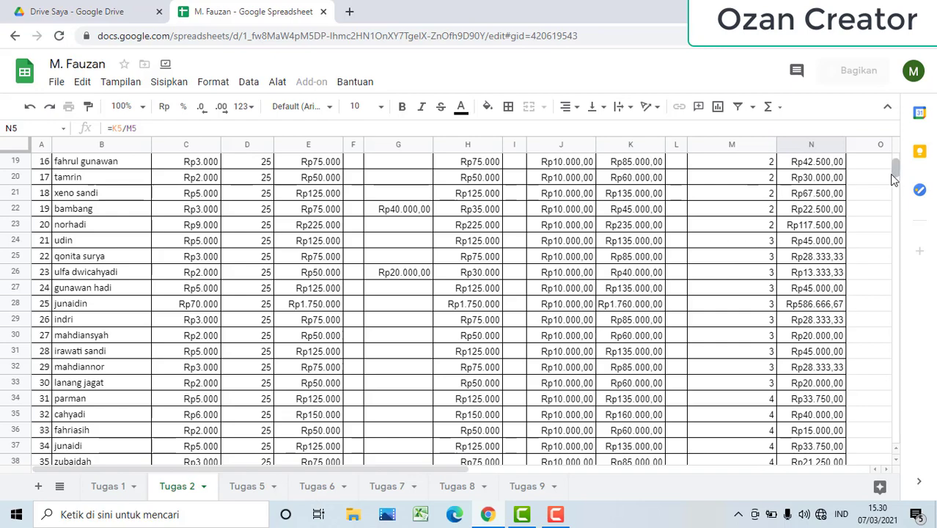
{"action": "left_click_drag", "start_coordinate": [895, 179], "coordinate": [896, 192]}
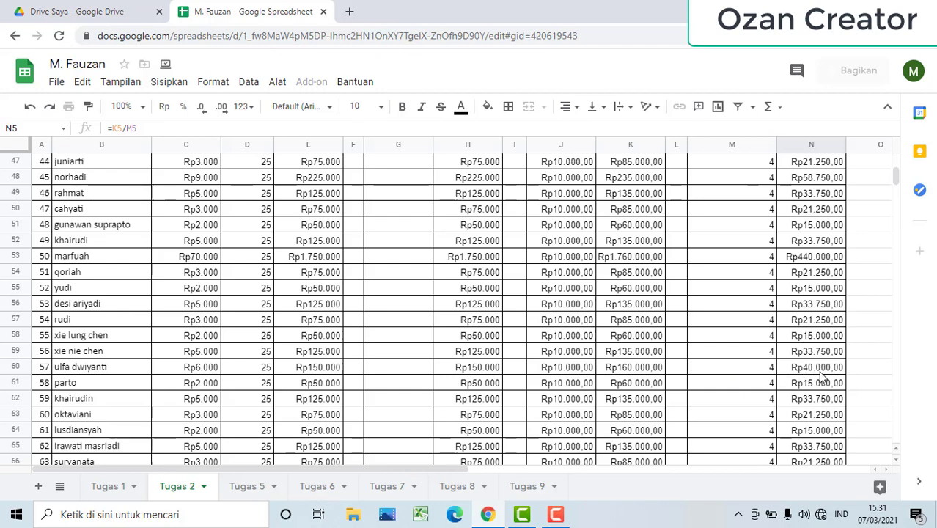
{"action": "mouse_move", "coordinate": [898, 185]}
{"action": "left_mouse_down"}
{"action": "mouse_move", "coordinate": [898, 169]}
{"action": "mouse_move", "coordinate": [902, 201]}
{"action": "mouse_move", "coordinate": [896, 192]}
{"action": "left_mouse_up"}
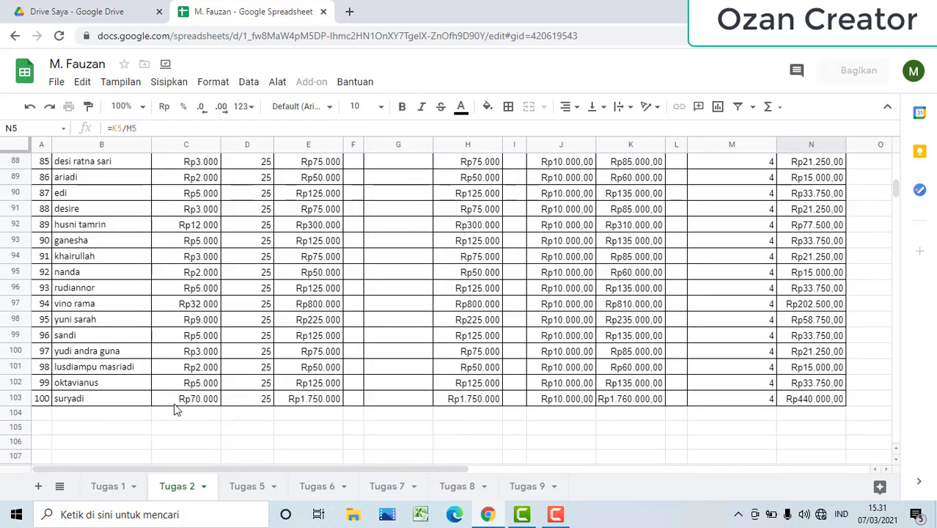
{"action": "left_click", "coordinate": [171, 433]}
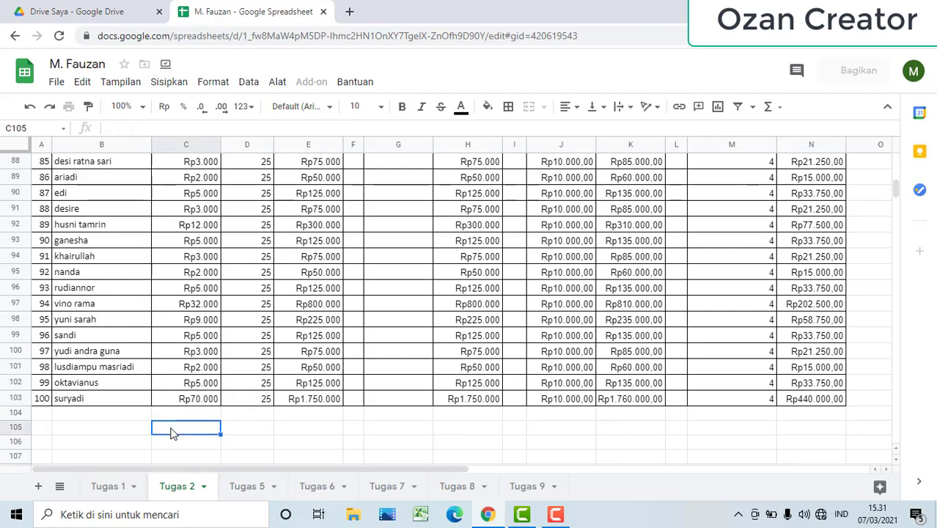
{"action": "left_click", "coordinate": [82, 436]}
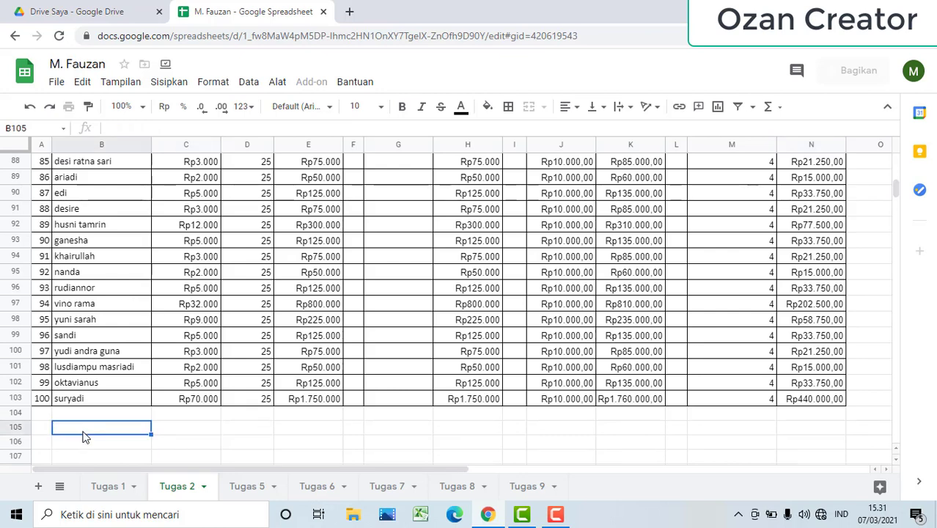
{"action": "type", "text": "Jumla"}
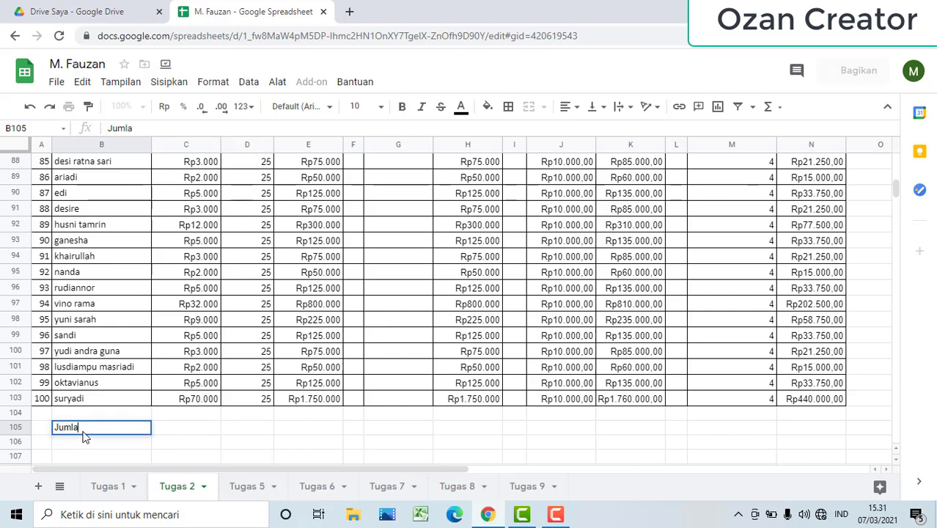
{"action": "type", "text": "h"}
Total the tabungan harian column with =SUM(C4:C103) in C105 and fill the formula across the row to N105.
{"action": "left_click", "coordinate": [170, 431]}
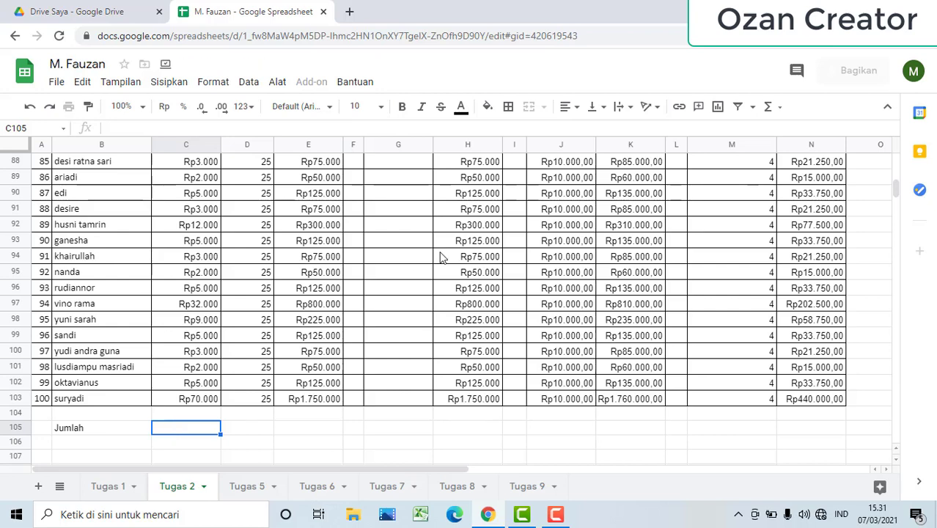
{"action": "left_click", "coordinate": [776, 108]}
{"action": "left_click", "coordinate": [781, 131]}
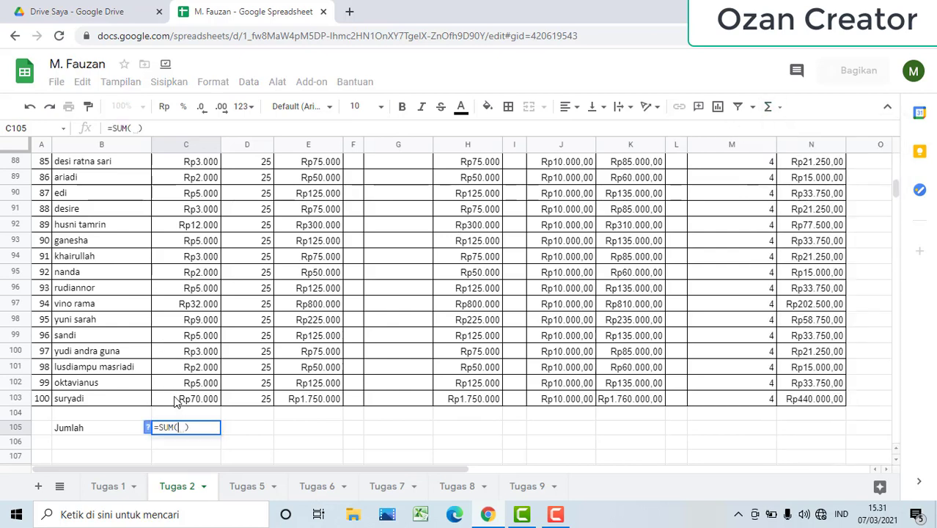
{"action": "left_click_drag", "start_coordinate": [180, 399], "coordinate": [185, 207]}
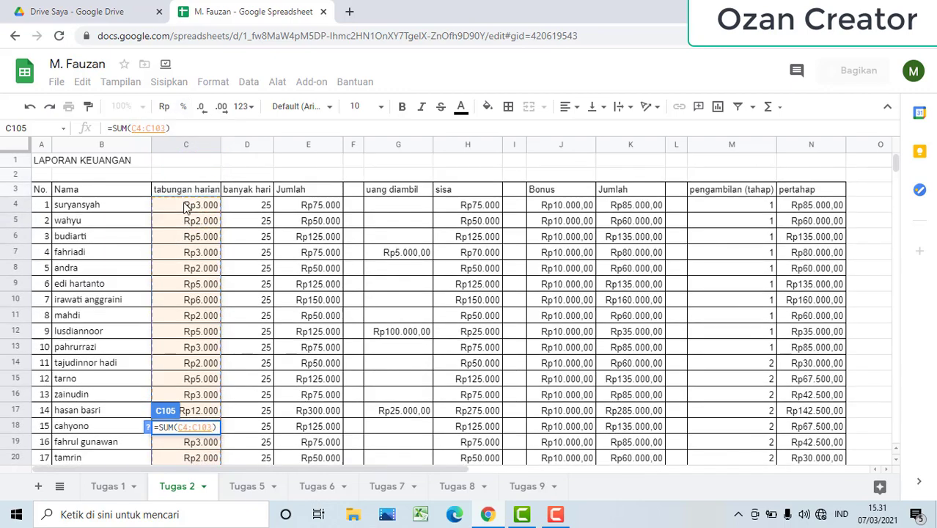
{"action": "key", "text": "Return"}
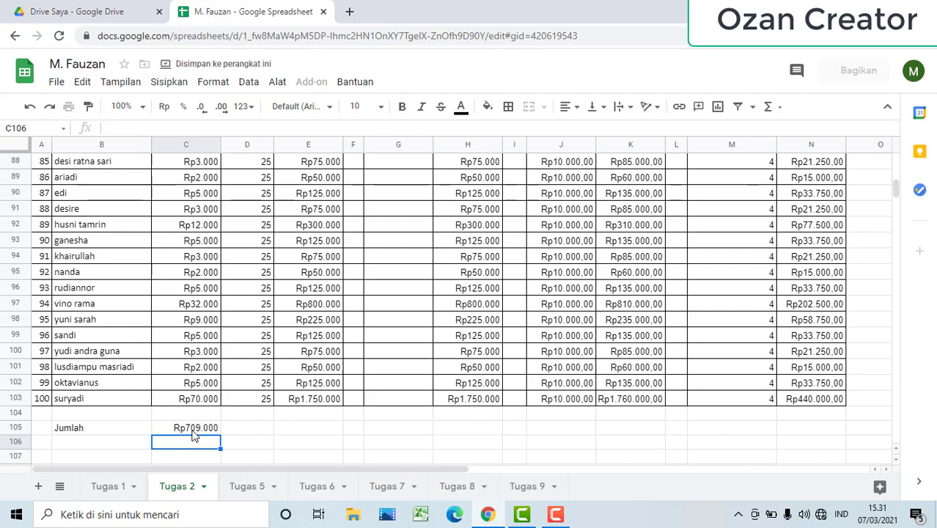
{"action": "left_click", "coordinate": [193, 430]}
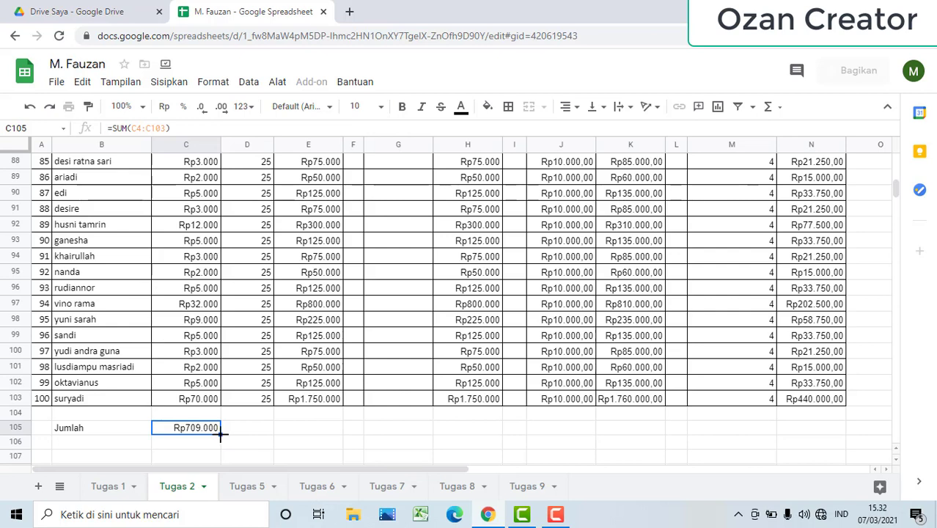
{"action": "left_click_drag", "start_coordinate": [221, 434], "coordinate": [530, 431]}
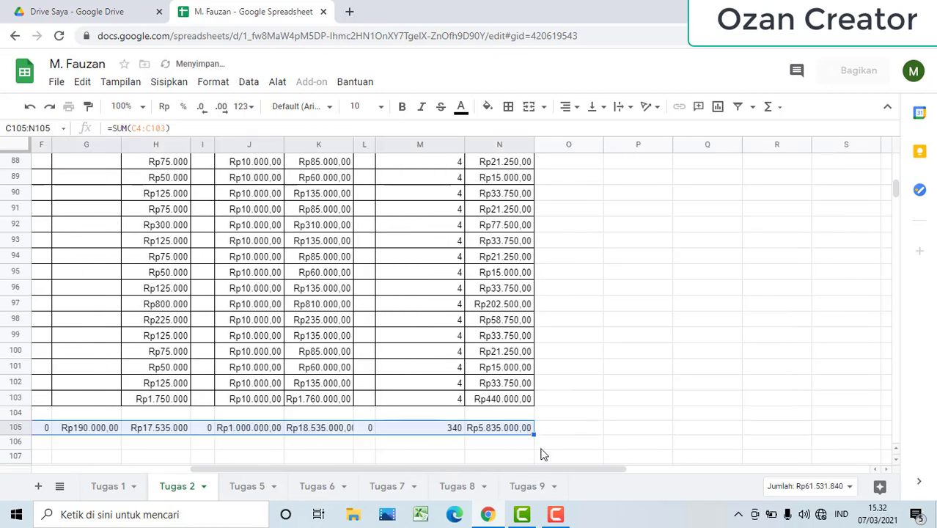
Clear the unneeded total of the empty separator column in F105.
{"action": "left_click_drag", "start_coordinate": [547, 469], "coordinate": [413, 469]}
{"action": "left_click", "coordinate": [331, 431]}
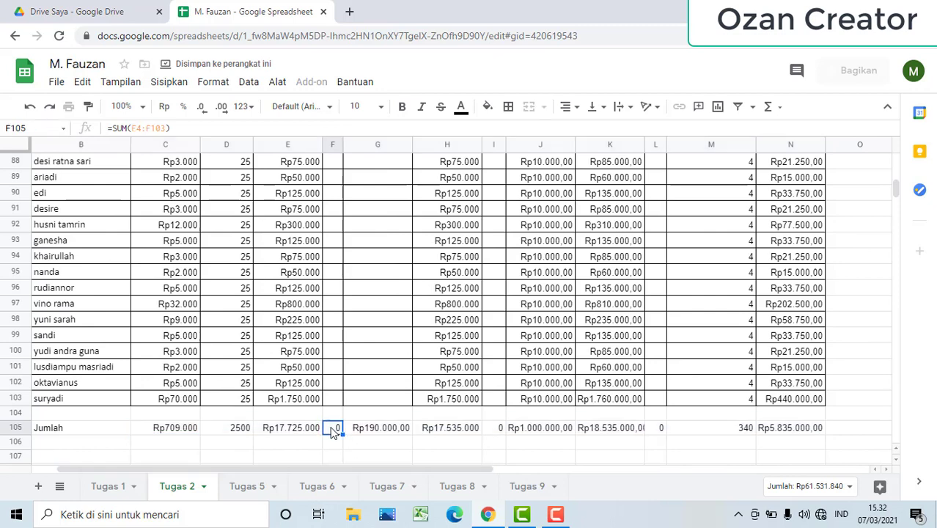
{"action": "key", "text": "Delete"}
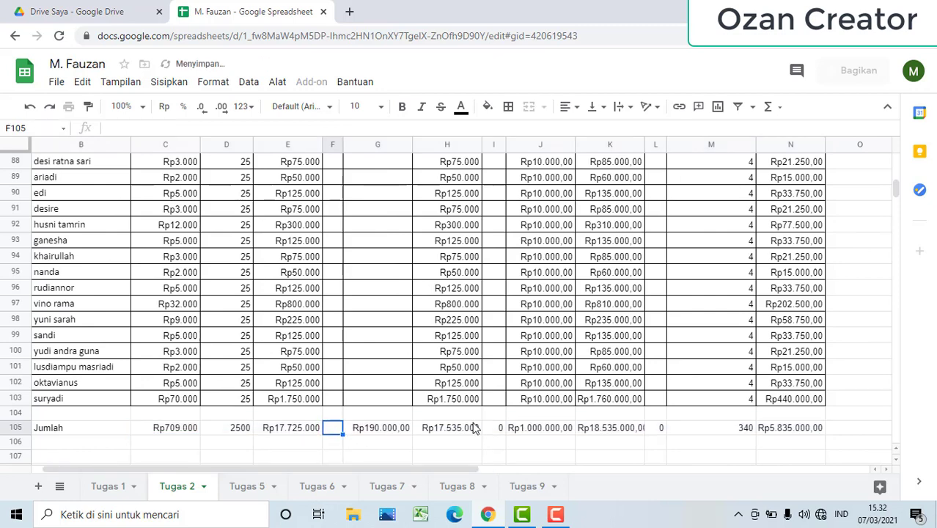
Clear the unneeded totals of the empty separator columns in I105 and L105, and fit columns K and N to their contents.
{"action": "left_click", "coordinate": [502, 430]}
{"action": "key", "text": "Delete"}
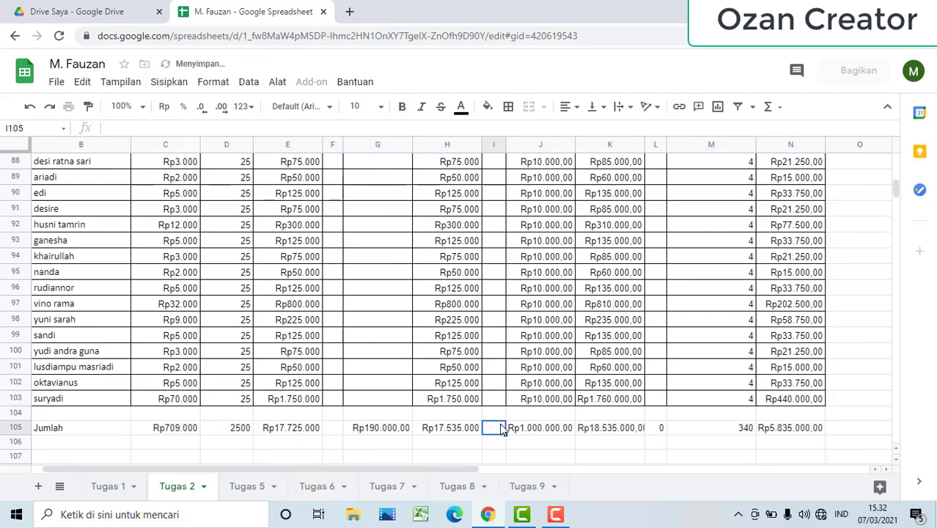
{"action": "left_click", "coordinate": [656, 431]}
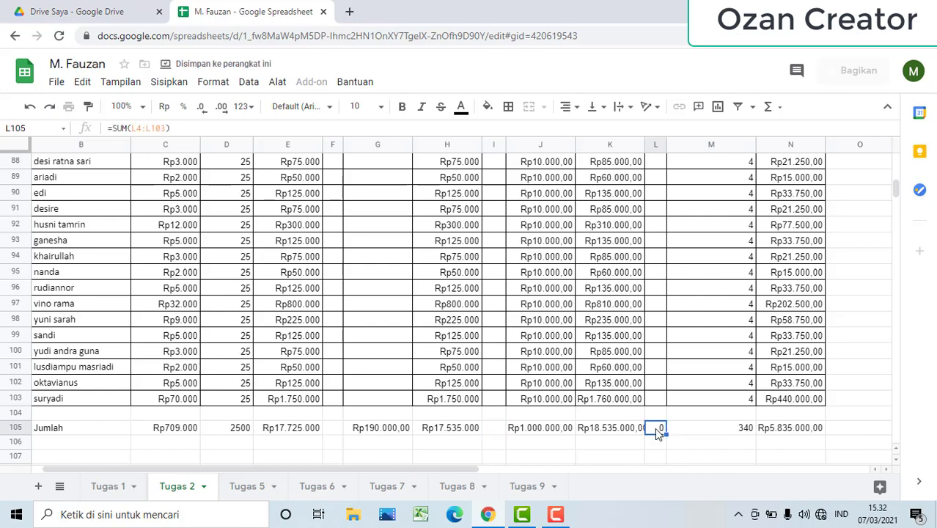
{"action": "key", "text": "Delete"}
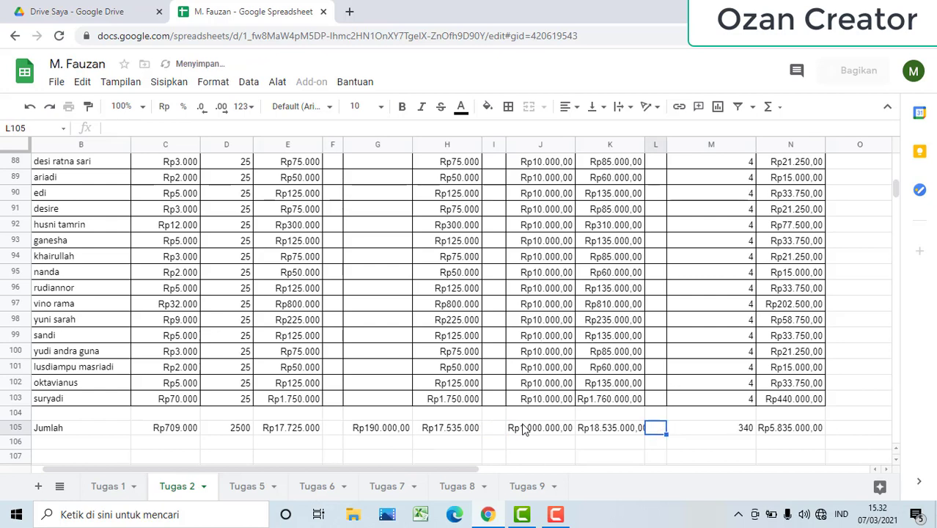
{"action": "double_click", "coordinate": [643, 144]}
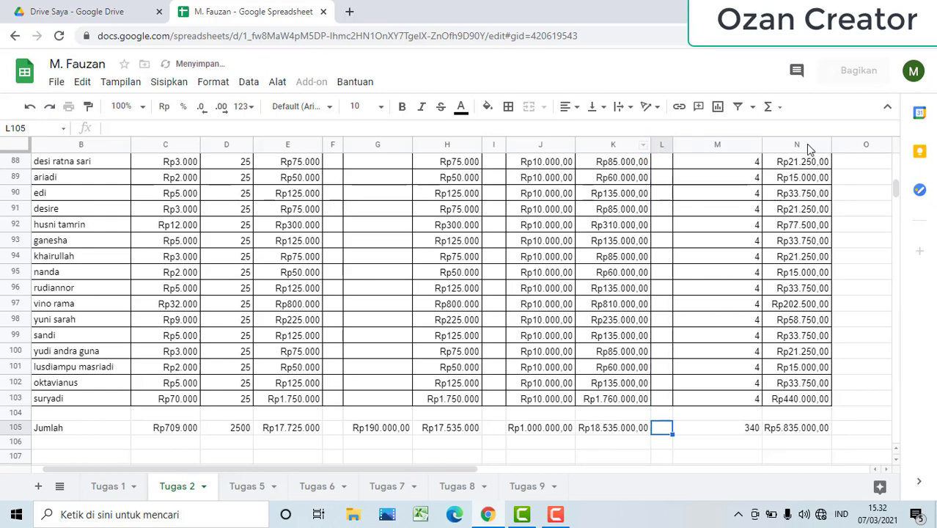
{"action": "double_click", "coordinate": [833, 144]}
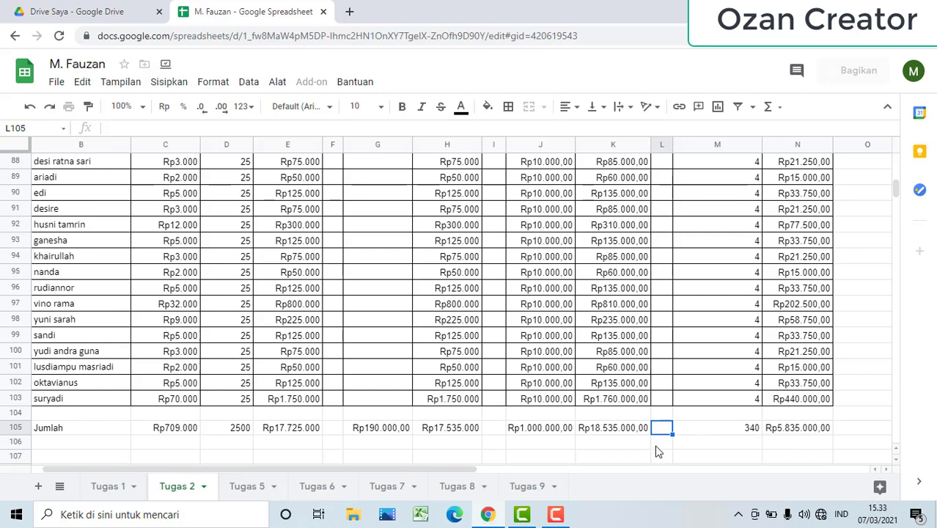
{"action": "left_click_drag", "start_coordinate": [445, 468], "coordinate": [402, 470]}
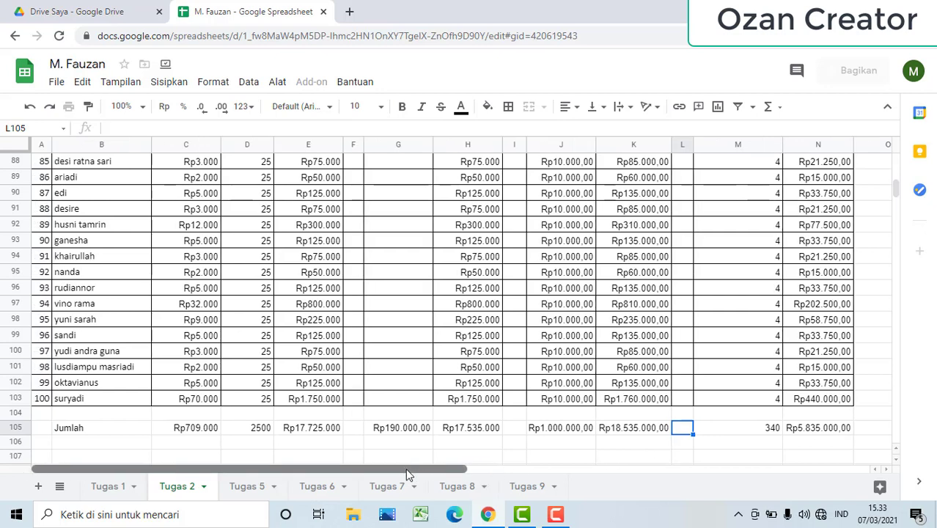
{"action": "left_click", "coordinate": [120, 444]}
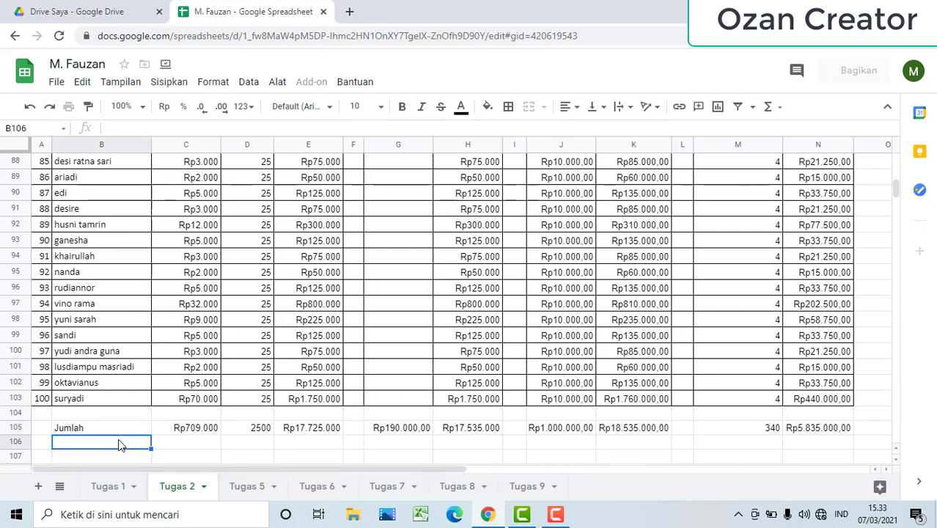
{"action": "left_click", "coordinate": [779, 107]}
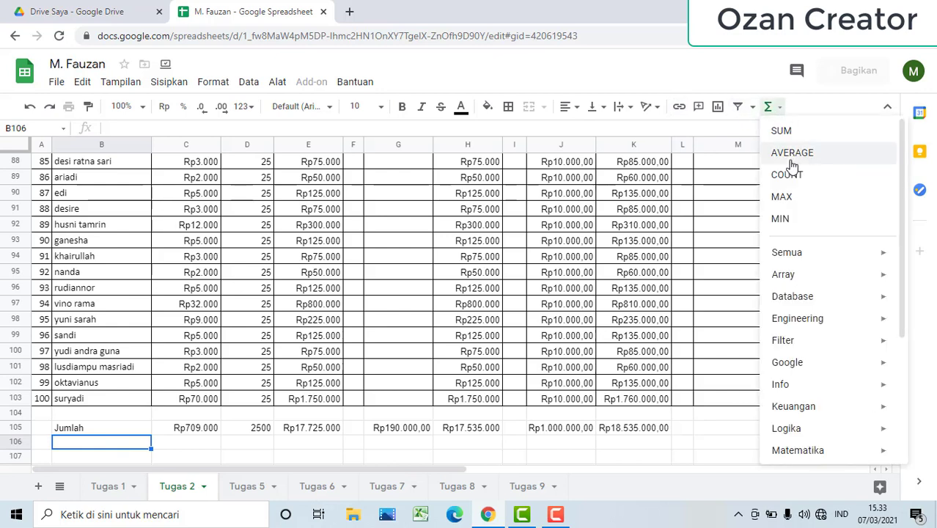
{"action": "left_click", "coordinate": [791, 161]}
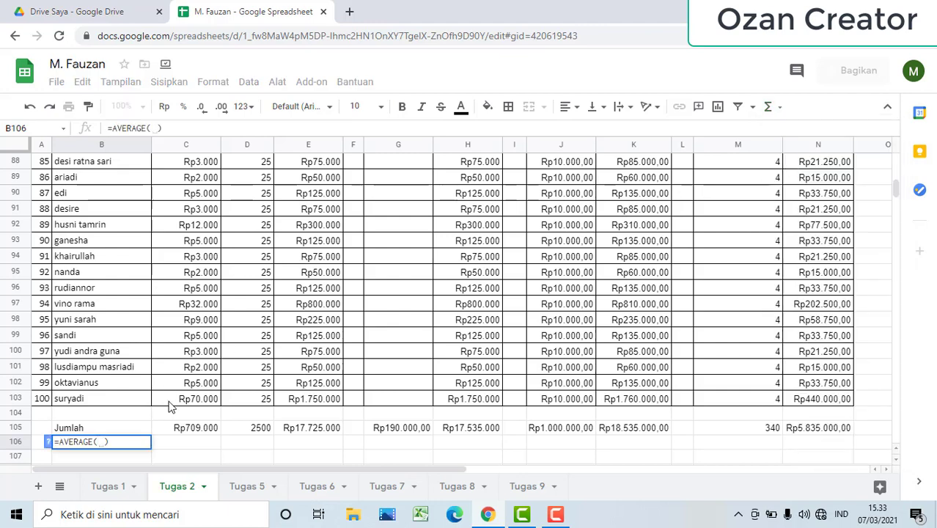
{"action": "key", "text": "BackSpace"}
{"action": "key", "text": "BackSpace"}
{"action": "key", "text": "BackSpace"}
{"action": "key", "text": "BackSpace"}
{"action": "key", "text": "BackSpace"}
{"action": "key", "text": "BackSpace"}
{"action": "key", "text": "BackSpace"}
{"action": "key", "text": "BackSpace"}
{"action": "key", "text": "BackSpace"}
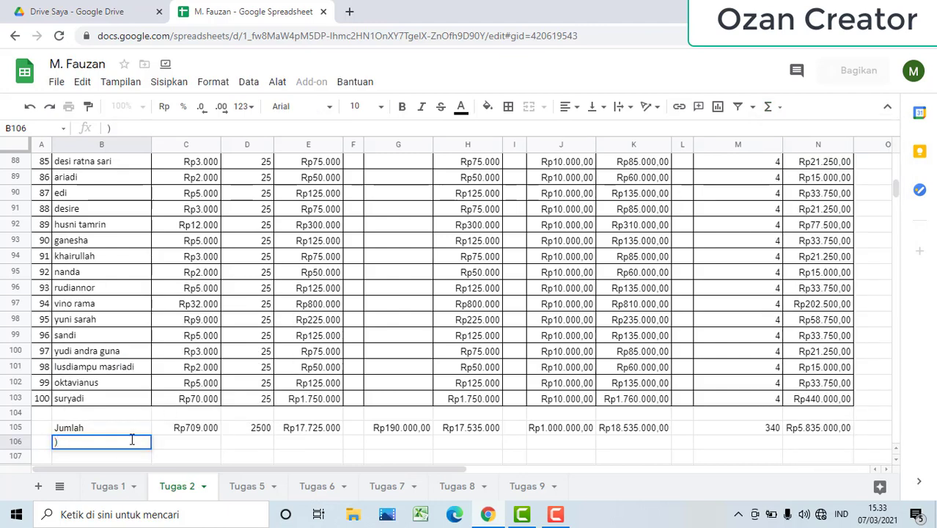
Enter the label Rata rata in B106 and average the tabungan harian column with =AVERAGE(C4:C103) in C106.
{"action": "type", "text": "Rata"}
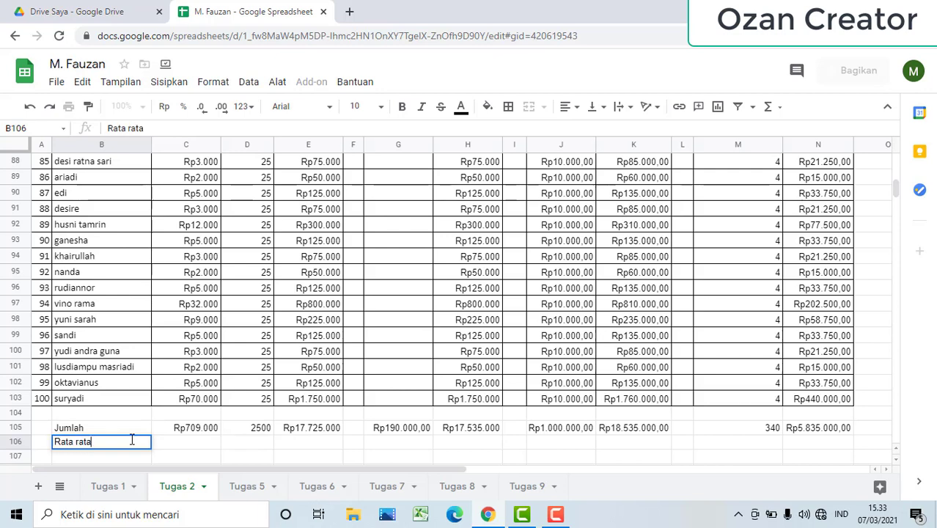
{"action": "type", "text": " rata"}
{"action": "left_click", "coordinate": [176, 441]}
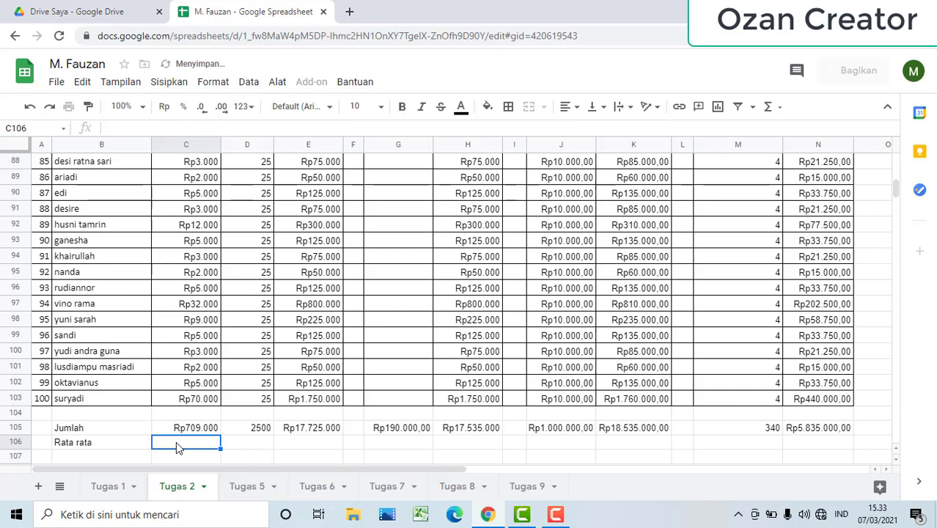
{"action": "type", "text": "="}
{"action": "key", "text": "BackSpace"}
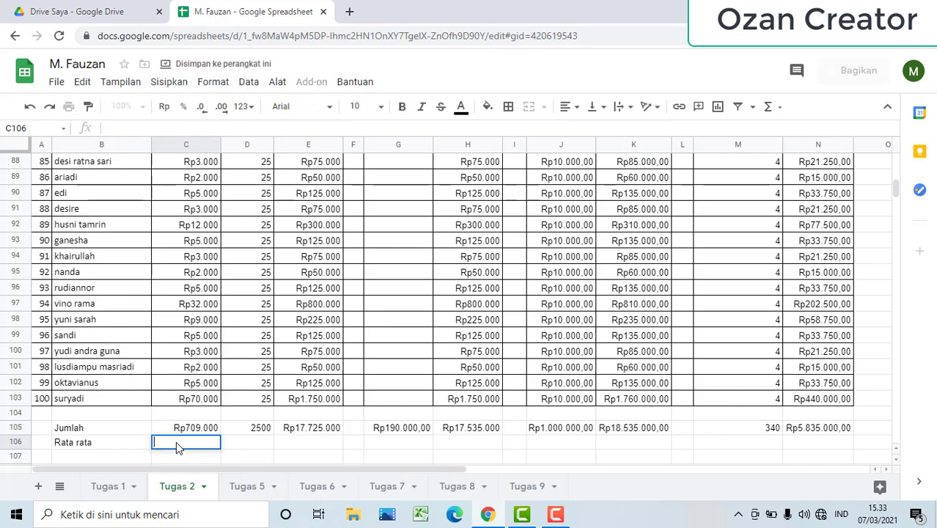
{"action": "left_click", "coordinate": [775, 110]}
{"action": "left_click", "coordinate": [788, 152]}
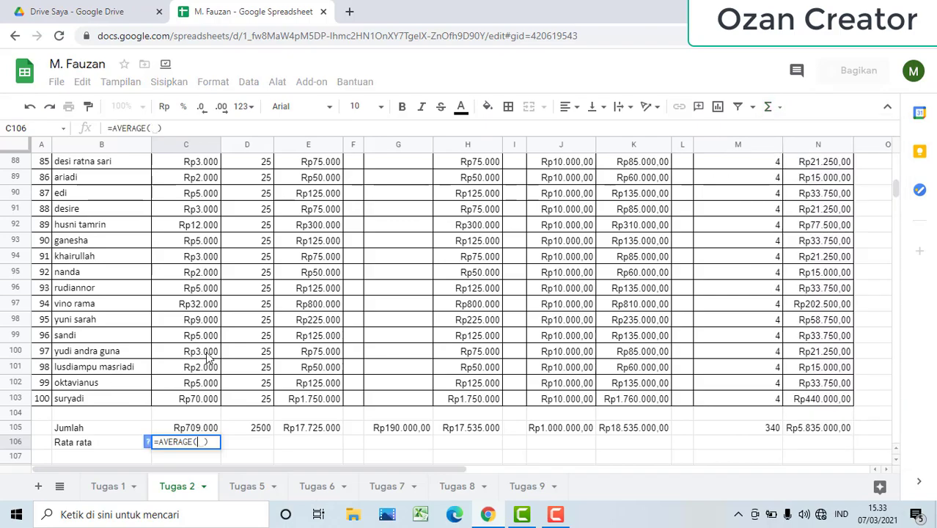
{"action": "left_click_drag", "start_coordinate": [185, 400], "coordinate": [199, 210]}
{"action": "key", "text": "Return"}
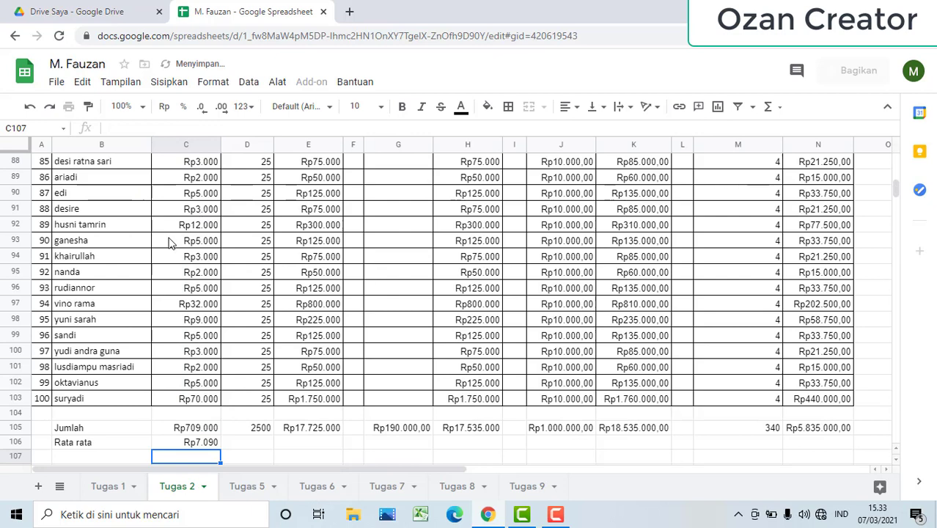
Add the label Banyak Data in B107, below Rata rata.
{"action": "left_click", "coordinate": [779, 113]}
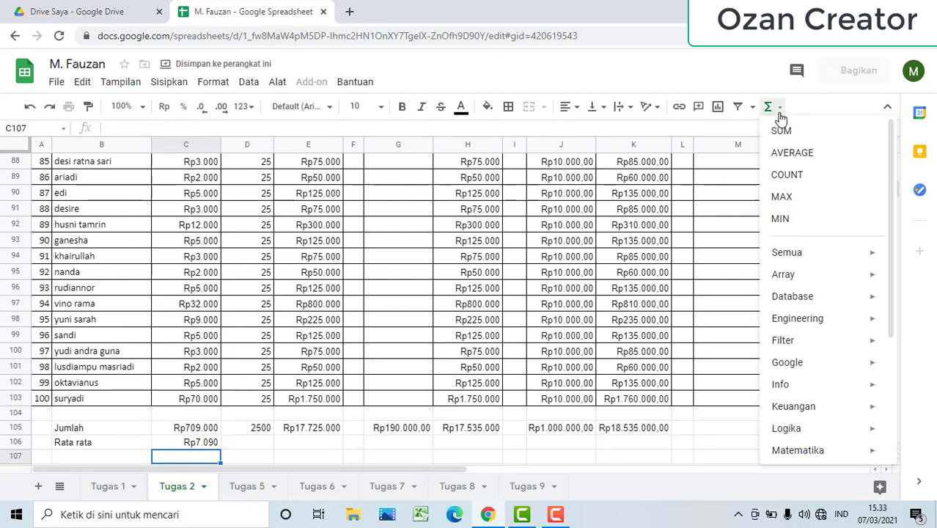
{"action": "left_click", "coordinate": [55, 451]}
{"action": "type", "text": "coun"}
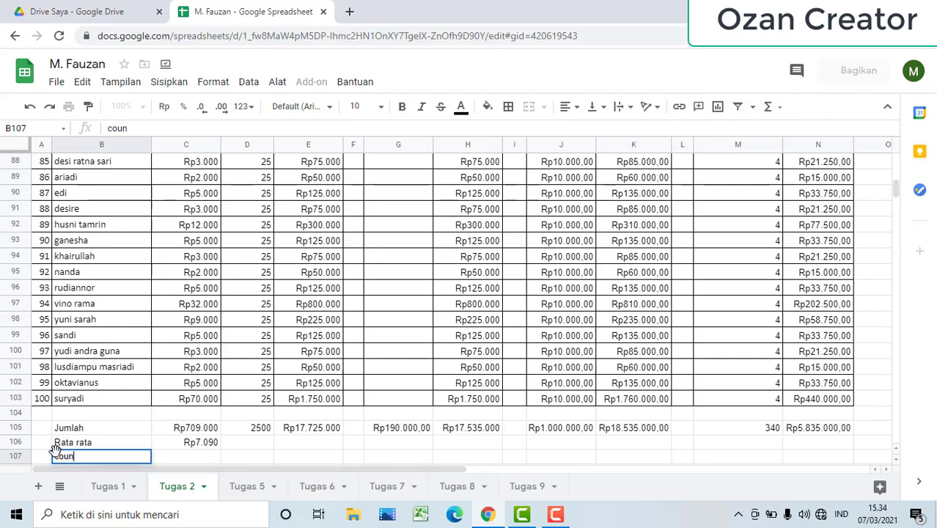
{"action": "key", "text": "Escape"}
{"action": "type", "text": "Banyak"}
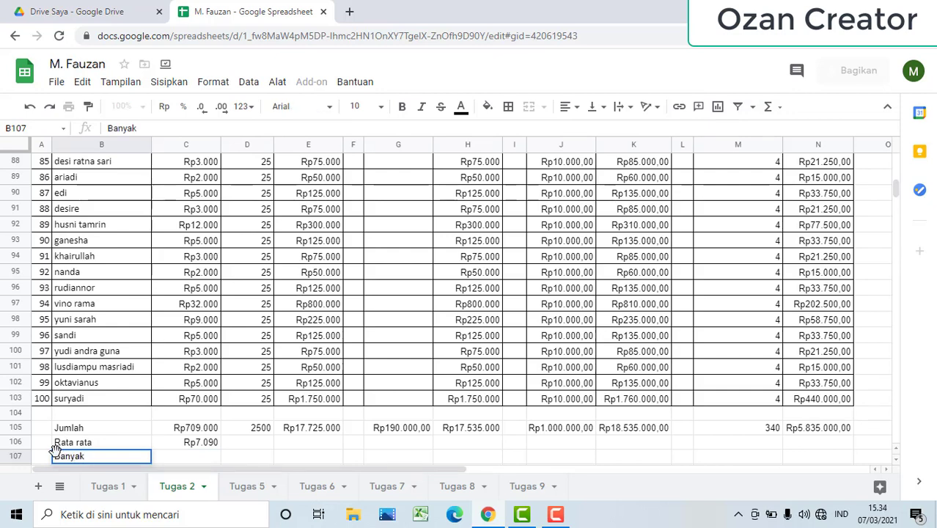
{"action": "type", "text": " Data"}
Count the tabungan harian entries with =COUNT(C4:C103) in C107.
{"action": "left_click", "coordinate": [188, 457]}
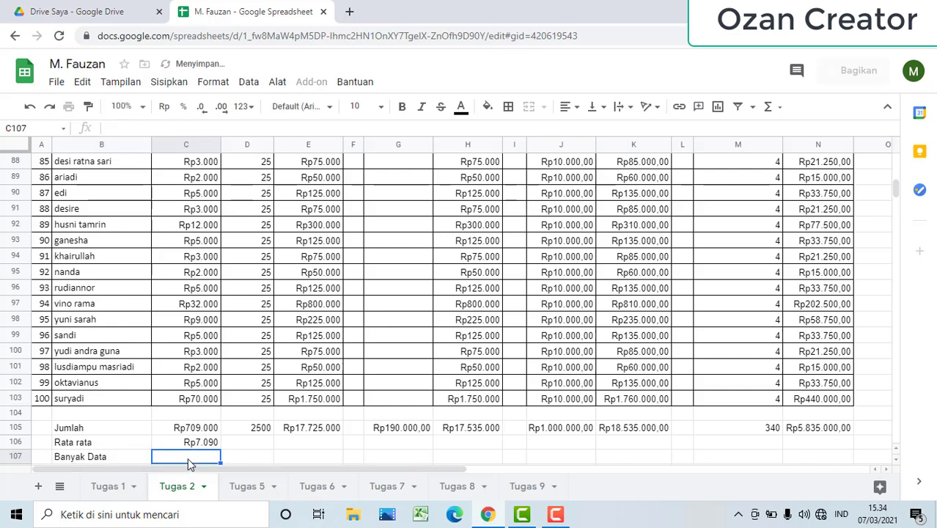
{"action": "key", "text": "BackSpace"}
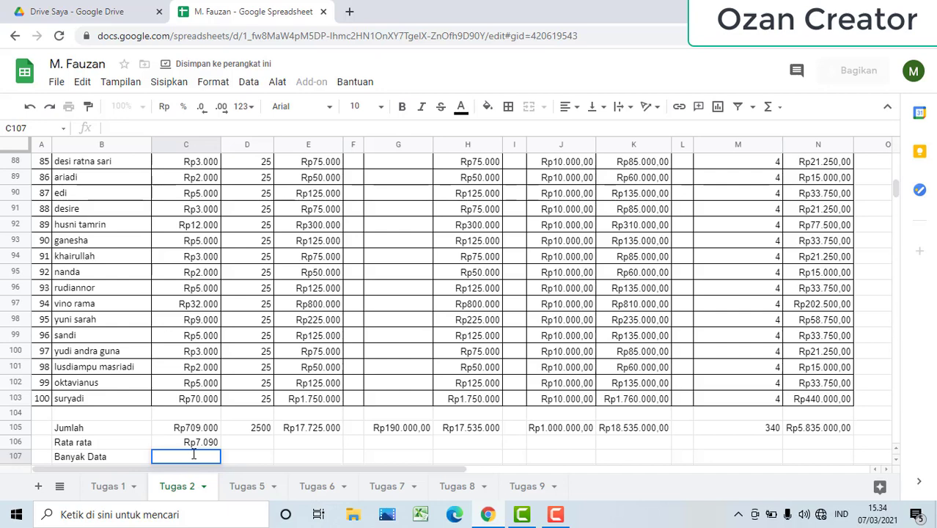
{"action": "left_click", "coordinate": [770, 108]}
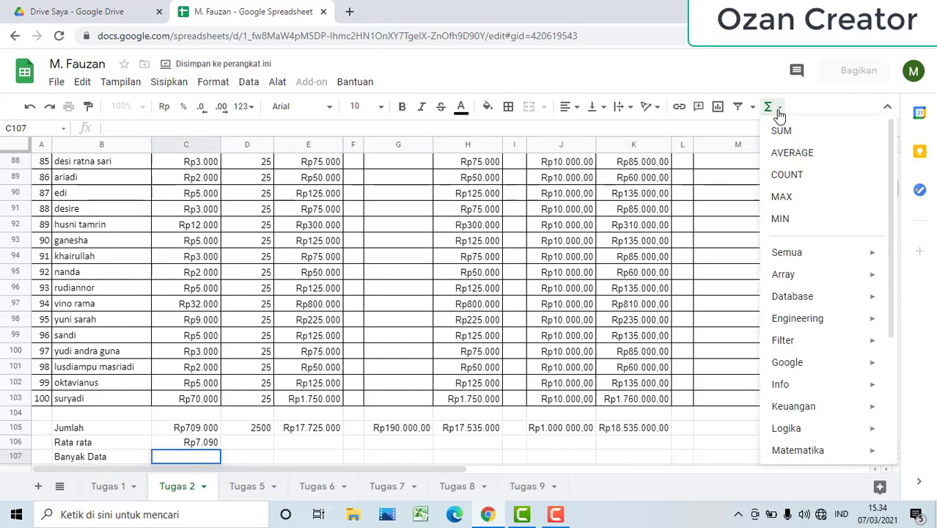
{"action": "left_click", "coordinate": [774, 179]}
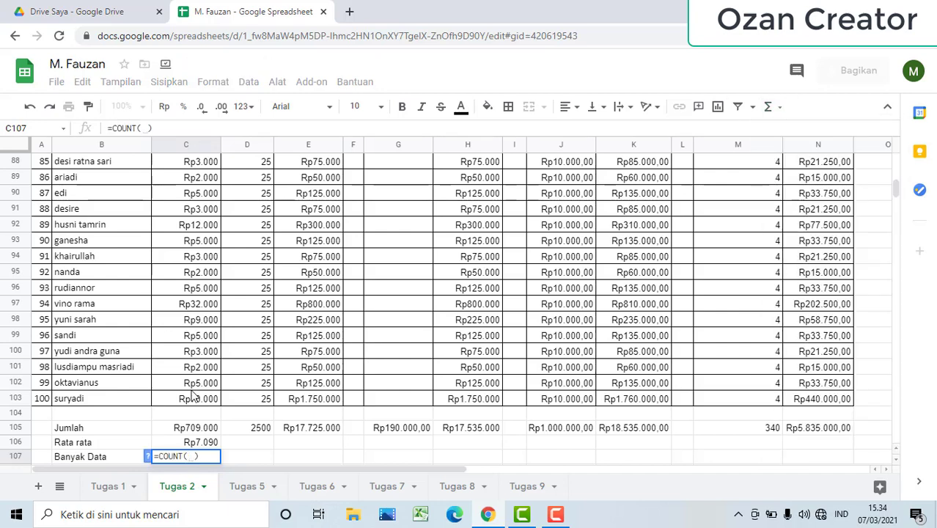
{"action": "left_click_drag", "start_coordinate": [188, 404], "coordinate": [209, 210]}
{"action": "key", "text": "Return"}
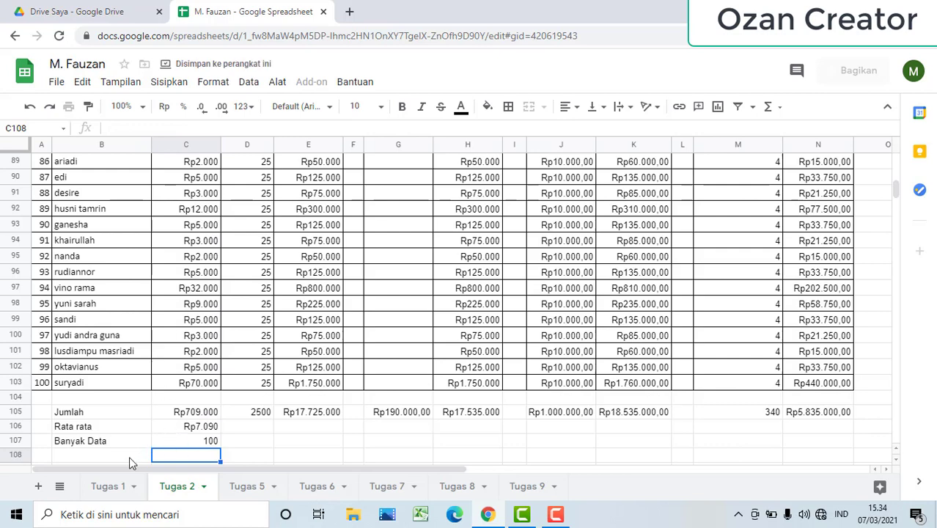
Find the largest tabungan harian value with =MAX(C4:C103) in C108.
{"action": "left_click", "coordinate": [776, 108]}
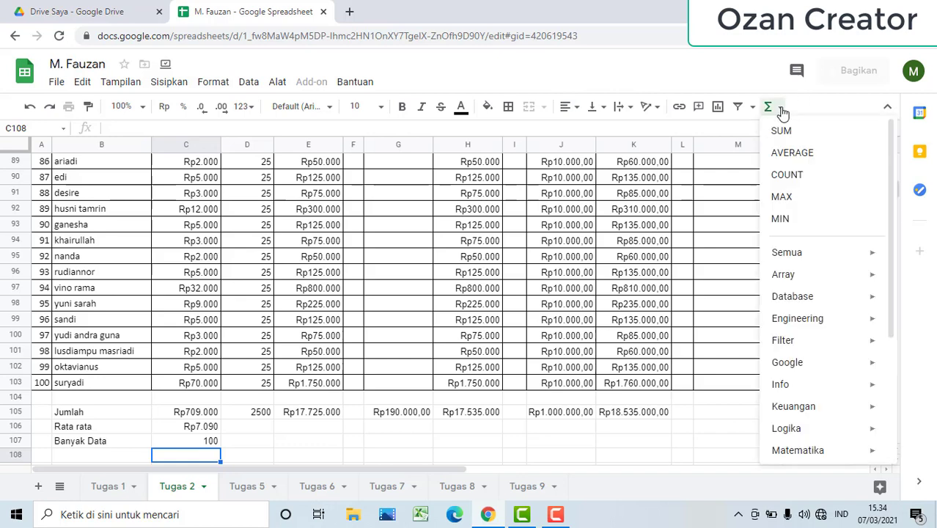
{"action": "left_click", "coordinate": [779, 198]}
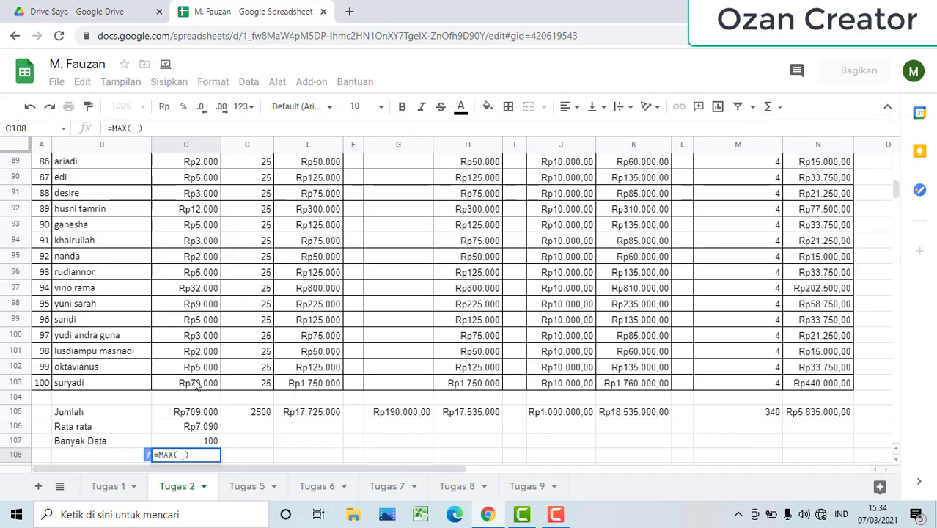
{"action": "left_click_drag", "start_coordinate": [197, 384], "coordinate": [192, 206]}
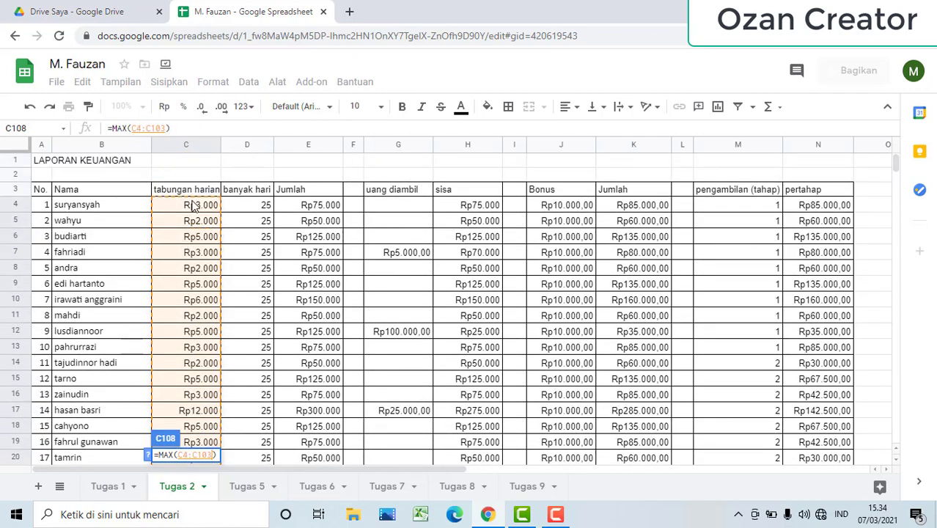
{"action": "key", "text": "Return"}
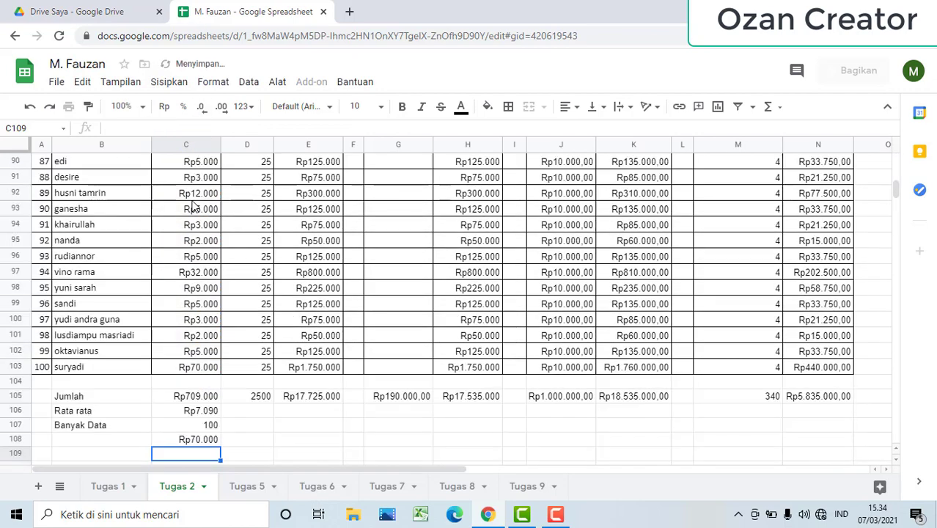
Find the smallest tabungan harian value with =MIN(C4:C103) in C109.
{"action": "type", "text": "="}
{"action": "key", "text": "BackSpace"}
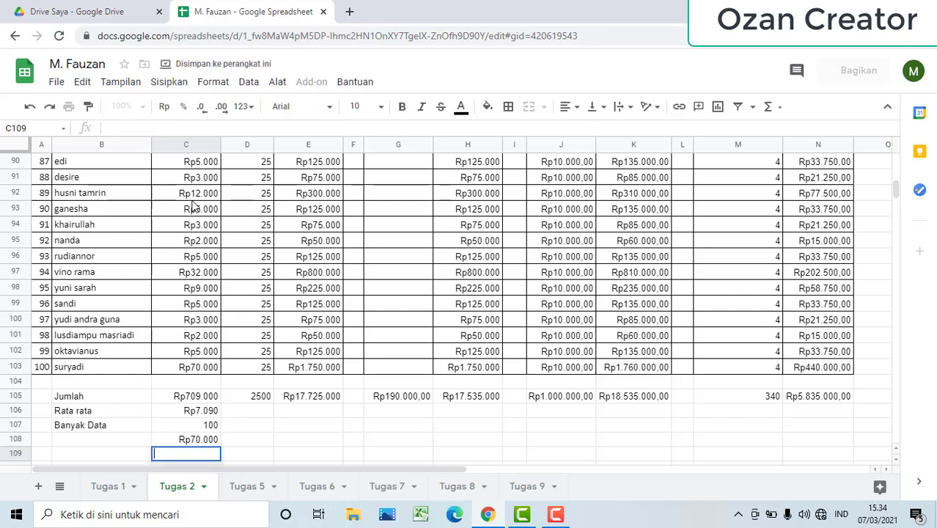
{"action": "left_click", "coordinate": [779, 109]}
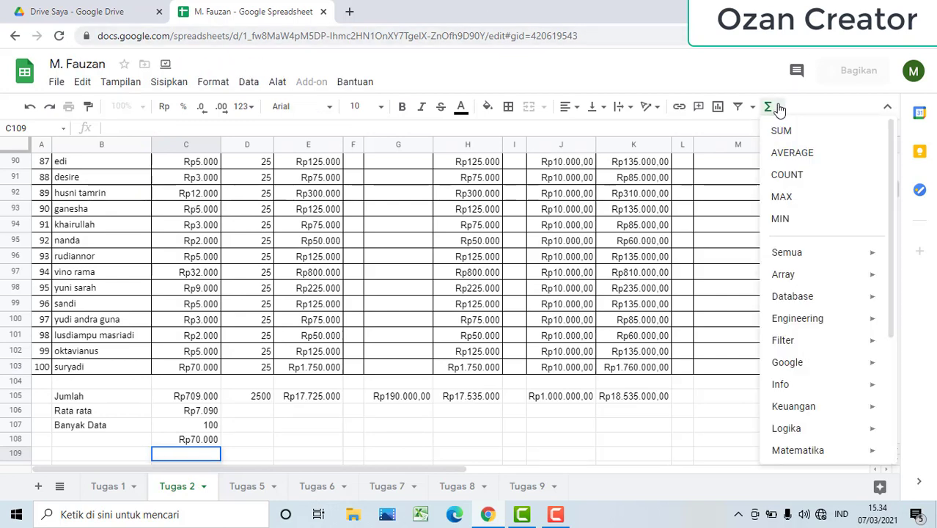
{"action": "left_click", "coordinate": [780, 220]}
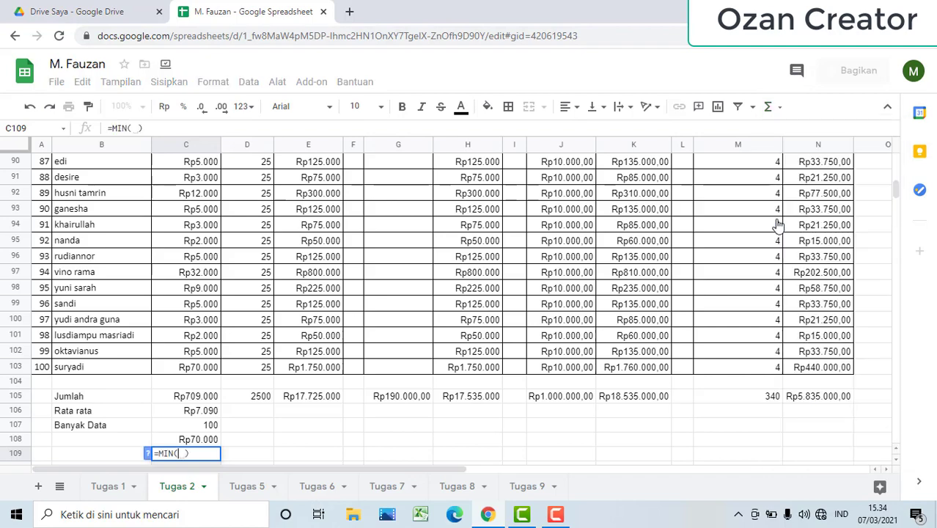
{"action": "left_click", "coordinate": [213, 372]}
{"action": "left_click_drag", "start_coordinate": [215, 180], "coordinate": [210, 205]}
{"action": "key", "text": "Return"}
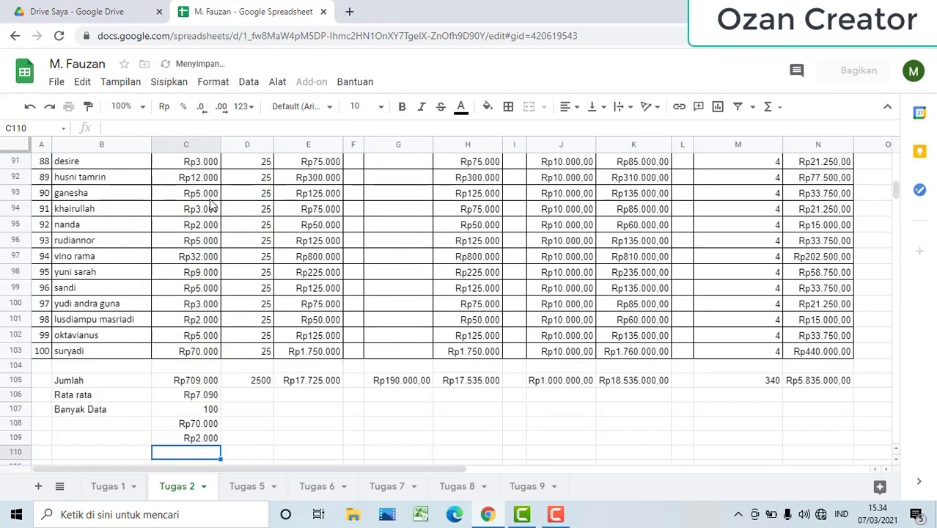
Label the maximum row Data Terbesar in B108 and the minimum row Data Terkecil in B109.
{"action": "left_click", "coordinate": [62, 429]}
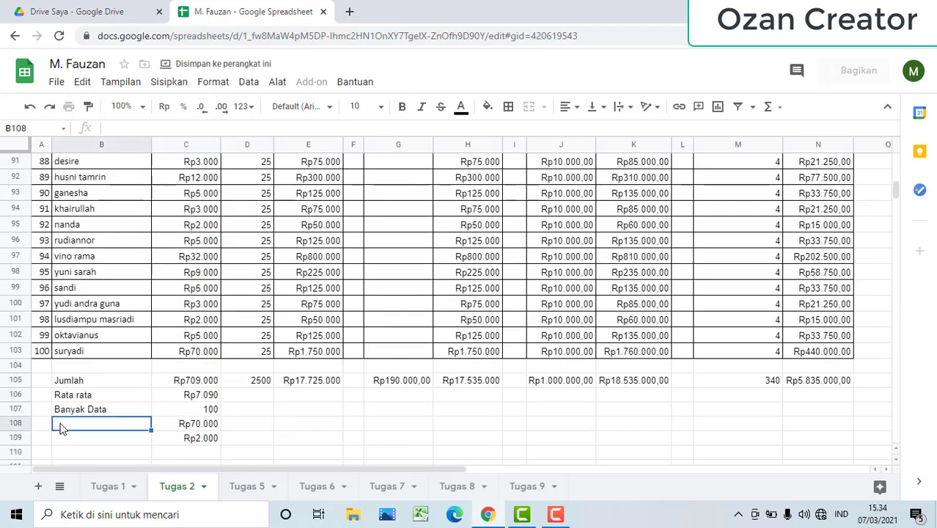
{"action": "type", "text": "Data Te"}
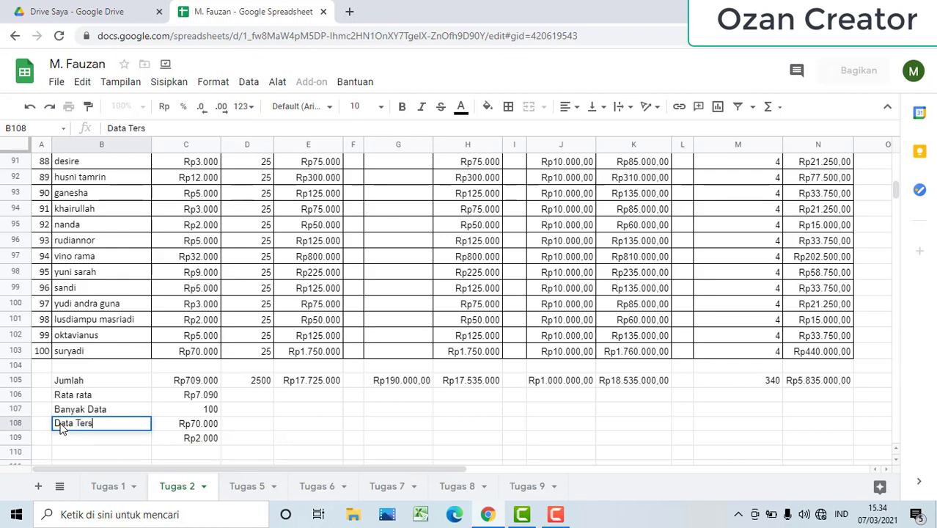
{"action": "type", "text": "rbesar"}
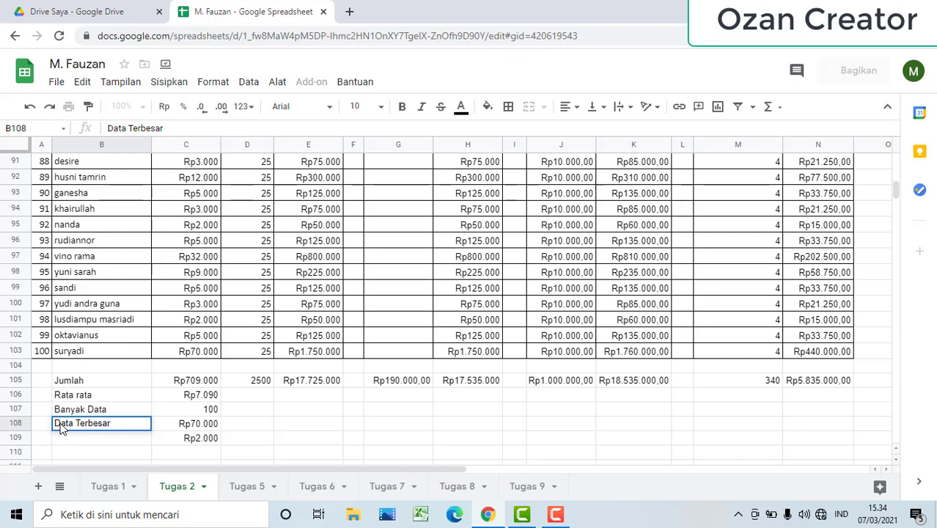
{"action": "key", "text": "Return"}
{"action": "type", "text": "Data R"}
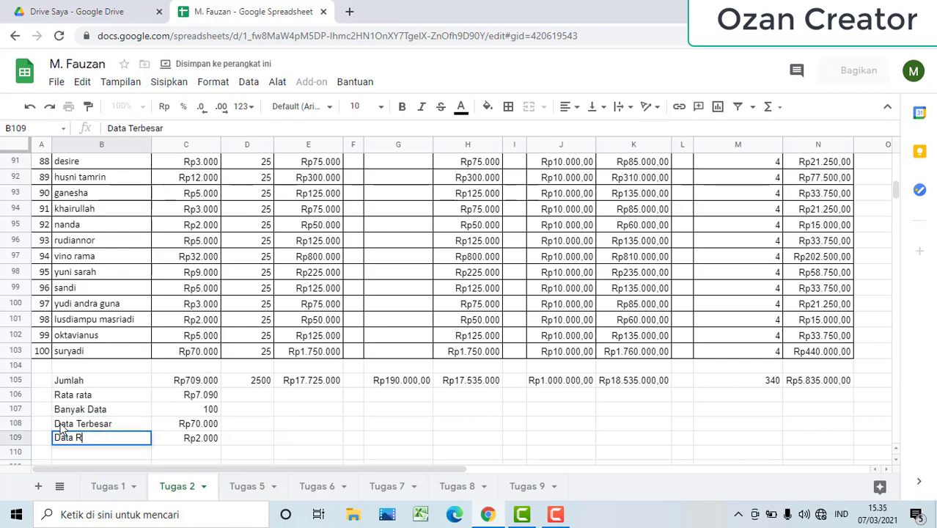
{"action": "key", "text": "BackSpace"}
{"action": "type", "text": "Terkecil"}
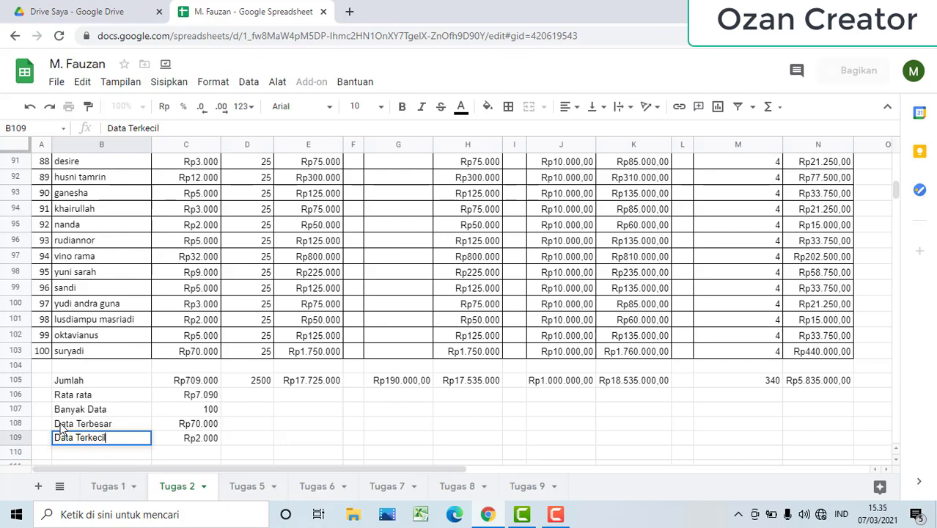
{"action": "left_click", "coordinate": [242, 429]}
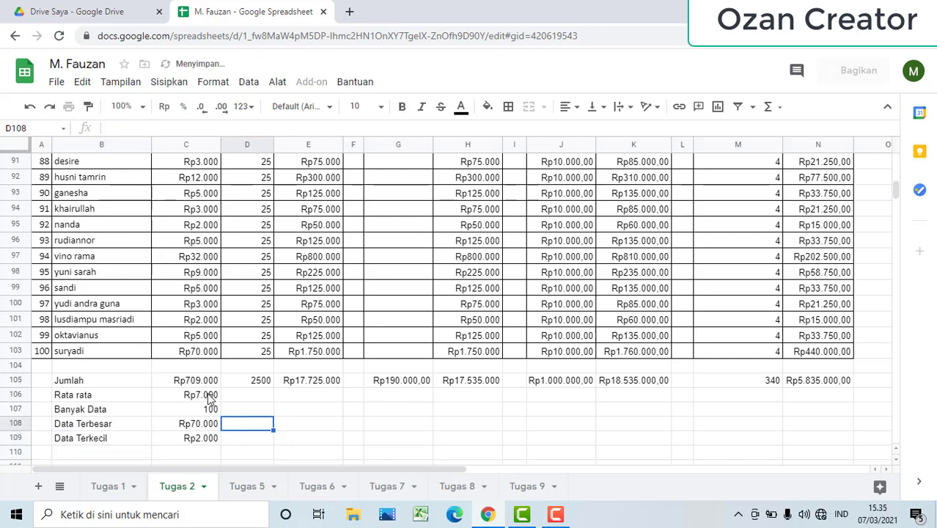
Fill the average, count, maximum and minimum formulas from C106:C109 across to column N.
{"action": "left_click_drag", "start_coordinate": [209, 395], "coordinate": [208, 440]}
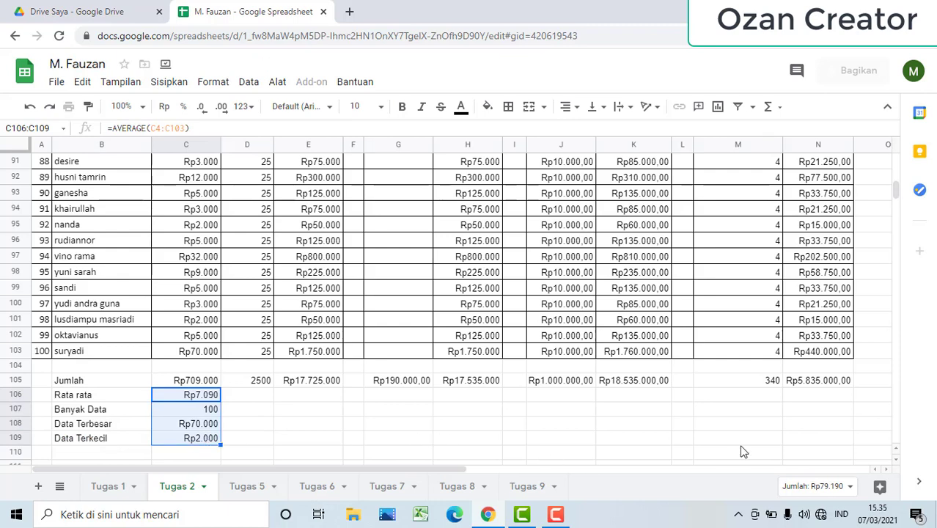
{"action": "right_click", "coordinate": [836, 435]}
{"action": "left_click_drag", "start_coordinate": [219, 443], "coordinate": [823, 413]}
{"action": "left_click", "coordinate": [822, 410]}
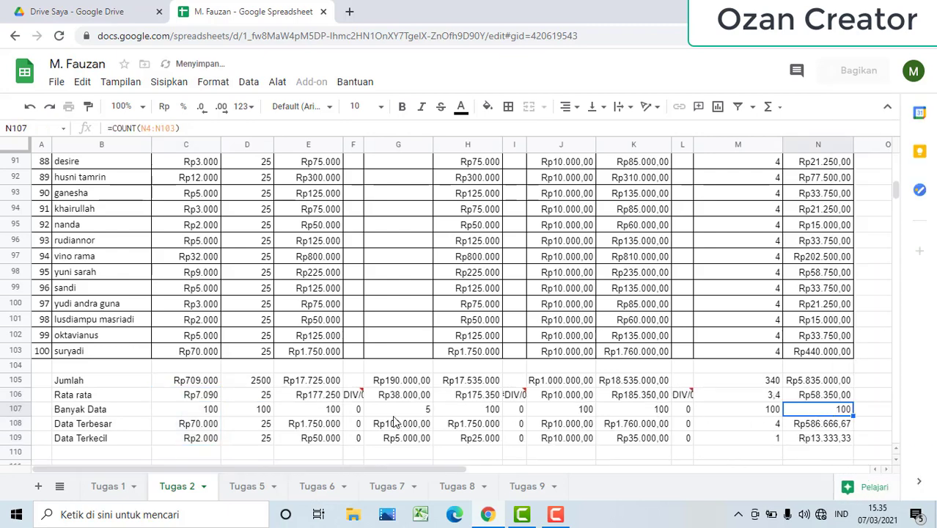
Clear the summary cells in the blank separator columns: F105:F109, I105:I109 and L104:L109.
{"action": "left_click", "coordinate": [353, 382]}
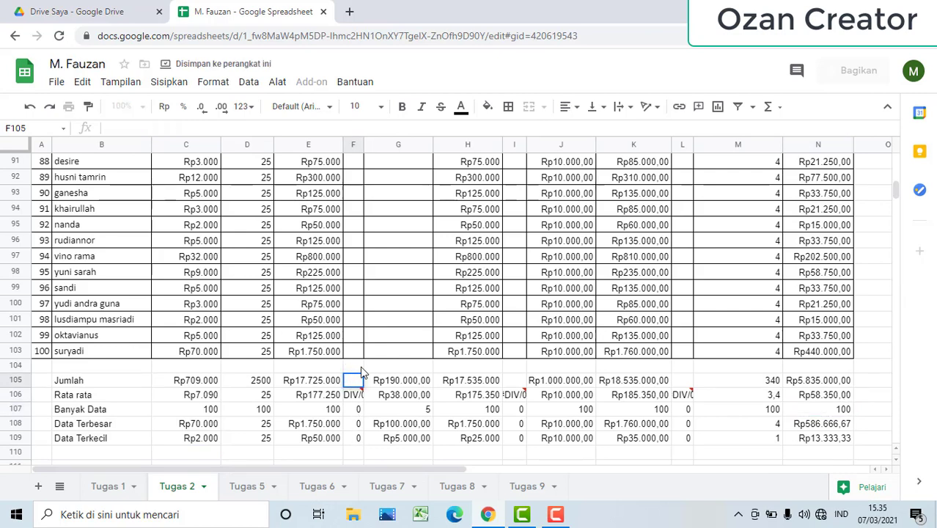
{"action": "left_click_drag", "start_coordinate": [360, 368], "coordinate": [360, 439]}
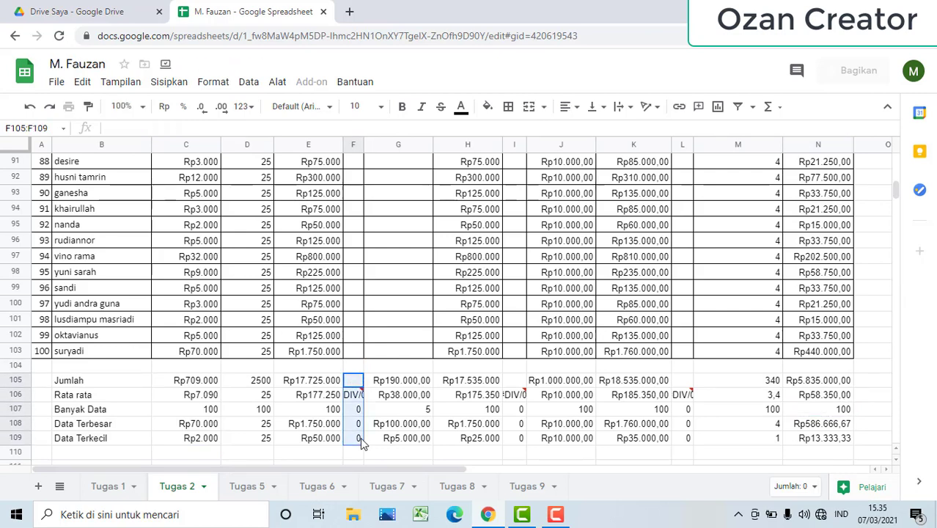
{"action": "key", "text": "Delete"}
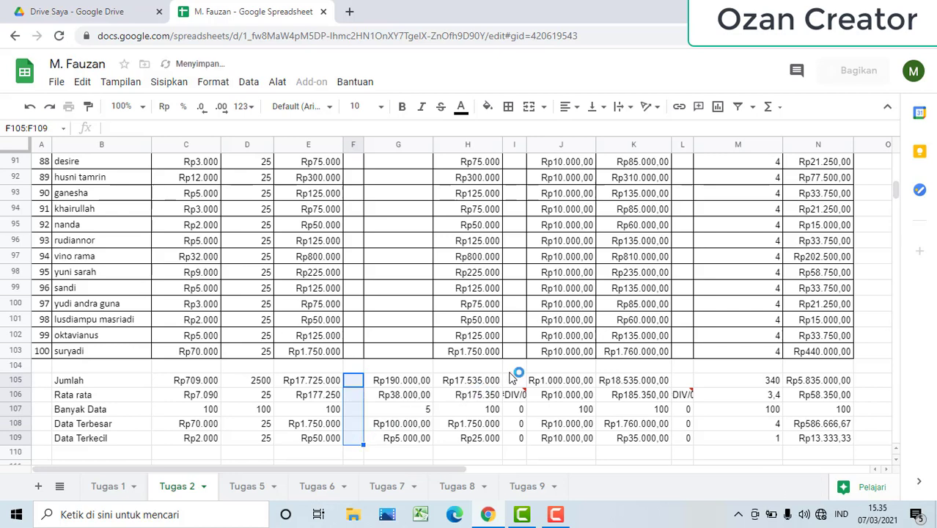
{"action": "left_click_drag", "start_coordinate": [517, 379], "coordinate": [518, 439]}
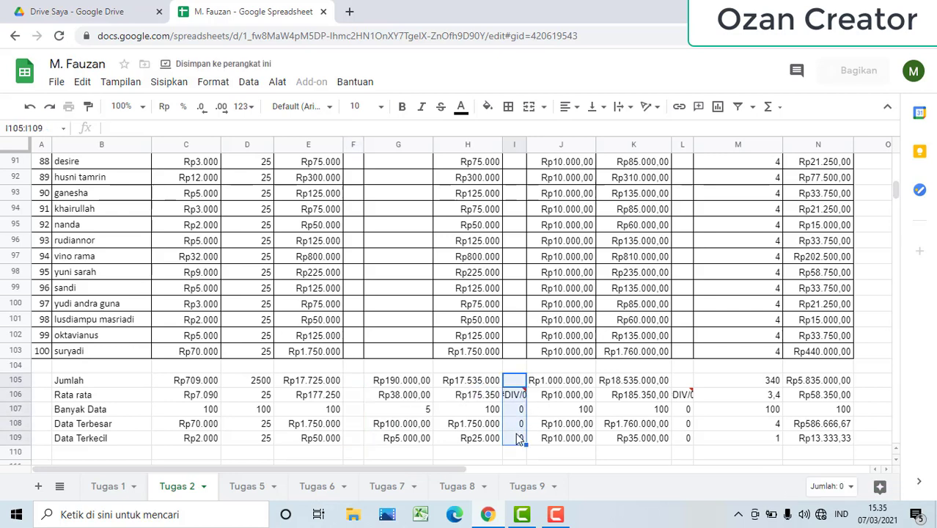
{"action": "key", "text": "Delete"}
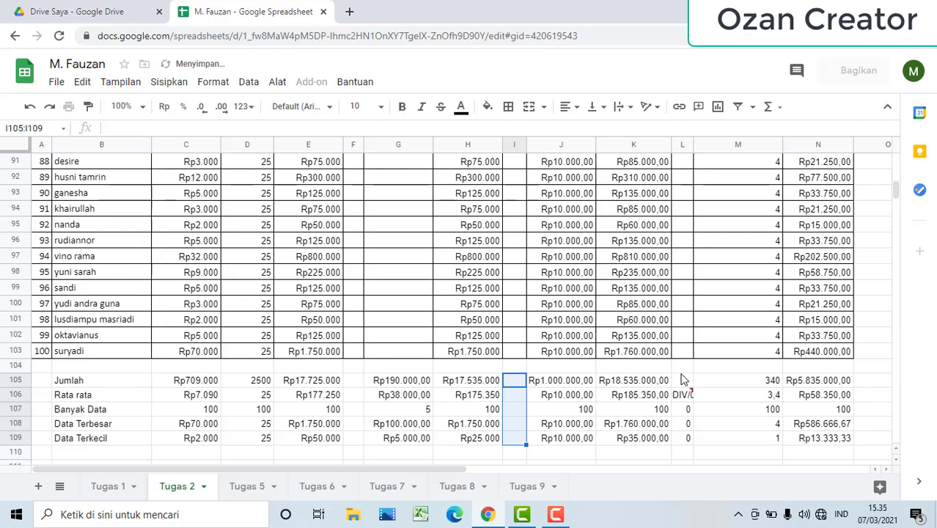
{"action": "left_click_drag", "start_coordinate": [682, 364], "coordinate": [687, 443]}
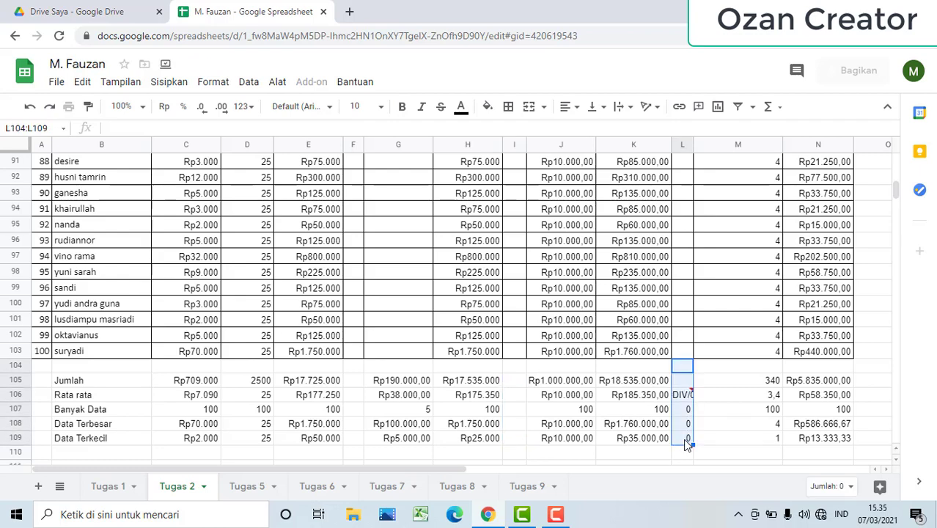
{"action": "key", "text": "Delete"}
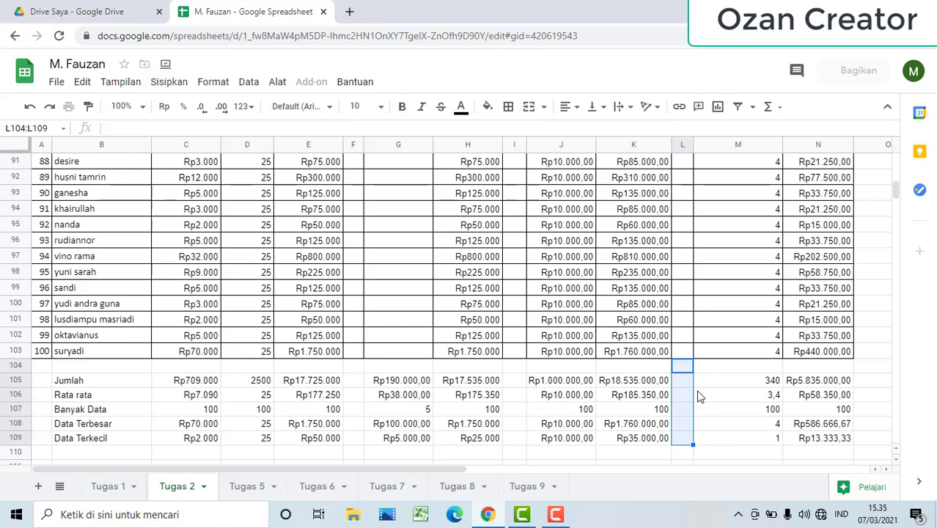
Check the uang diambil total and count formulas in G105 and G107 against the entries in column G.
{"action": "left_click", "coordinate": [414, 382]}
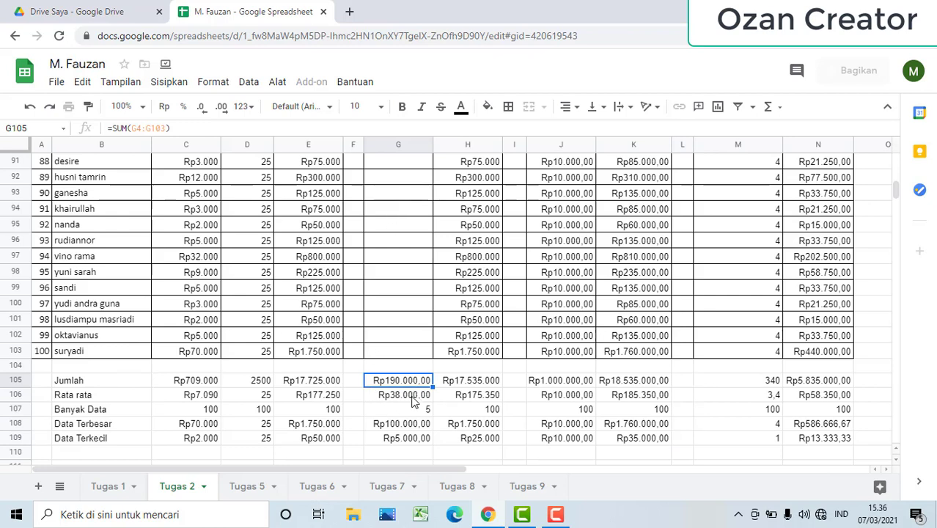
{"action": "left_click", "coordinate": [417, 411]}
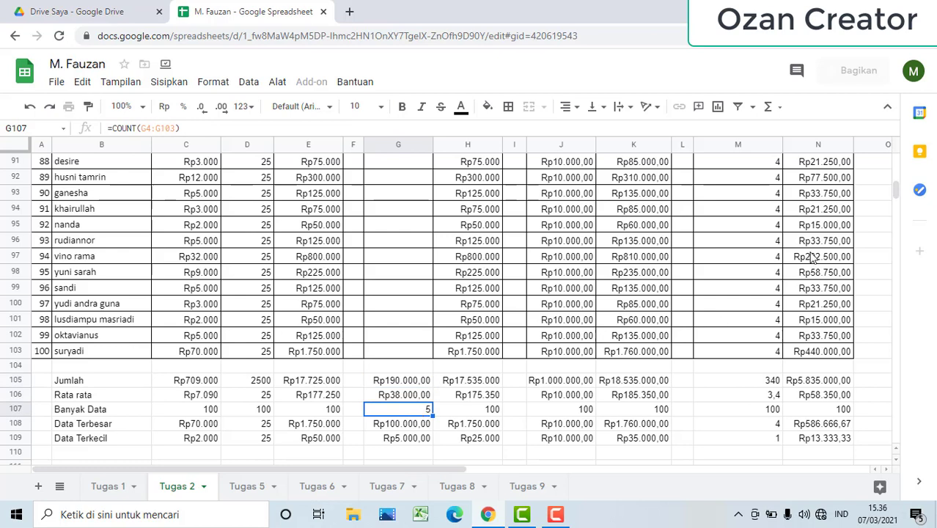
{"action": "left_click_drag", "start_coordinate": [902, 194], "coordinate": [905, 165]}
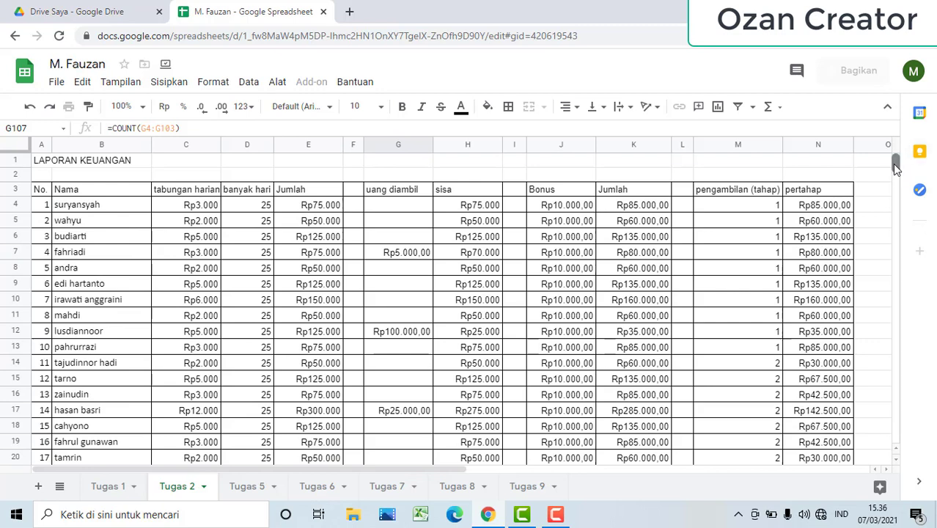
{"action": "scroll", "coordinate": [892, 165], "scroll_direction": "down", "scroll_amount": 5}
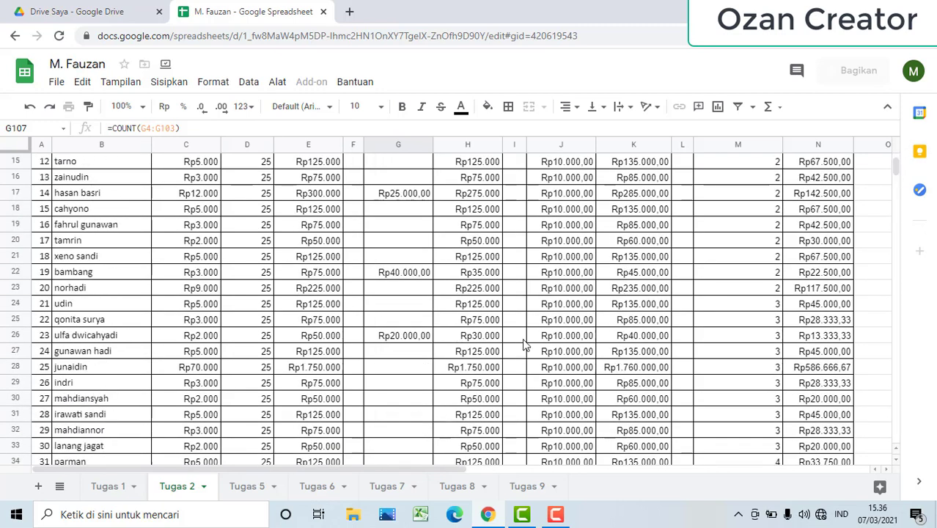
{"action": "left_click_drag", "start_coordinate": [899, 169], "coordinate": [896, 192]}
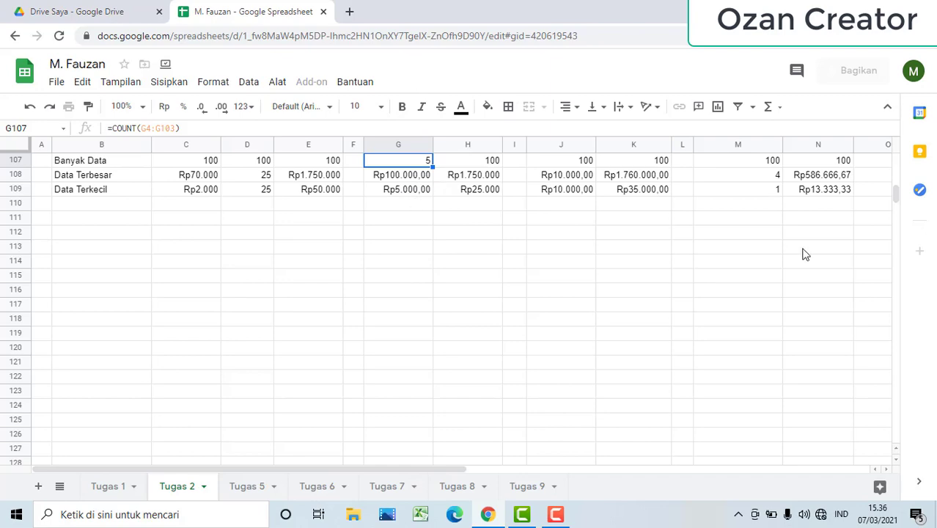
{"action": "left_click_drag", "start_coordinate": [896, 193], "coordinate": [907, 155]}
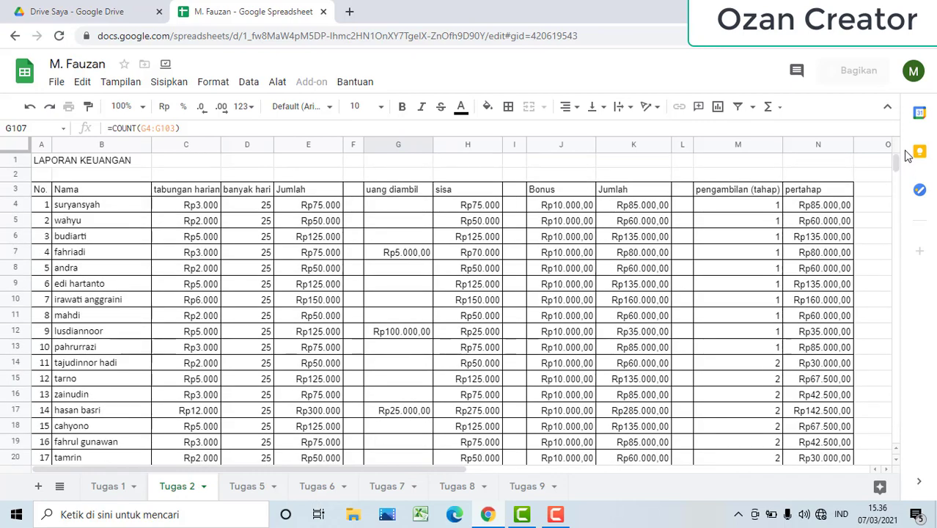